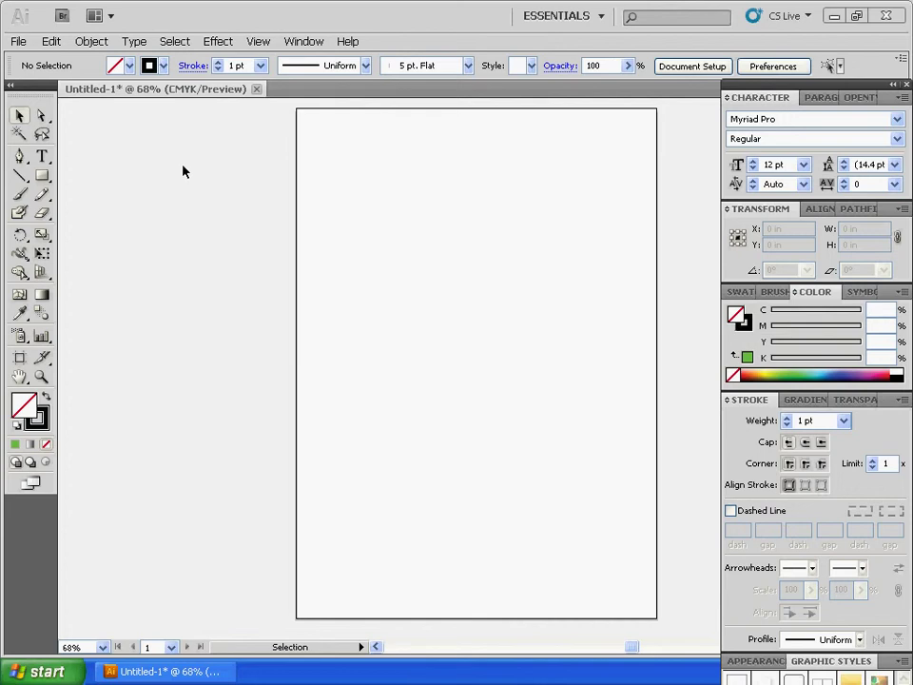
Display the document's symbols and browse the Nature symbol library, closing the library when done
left_click(869, 297)
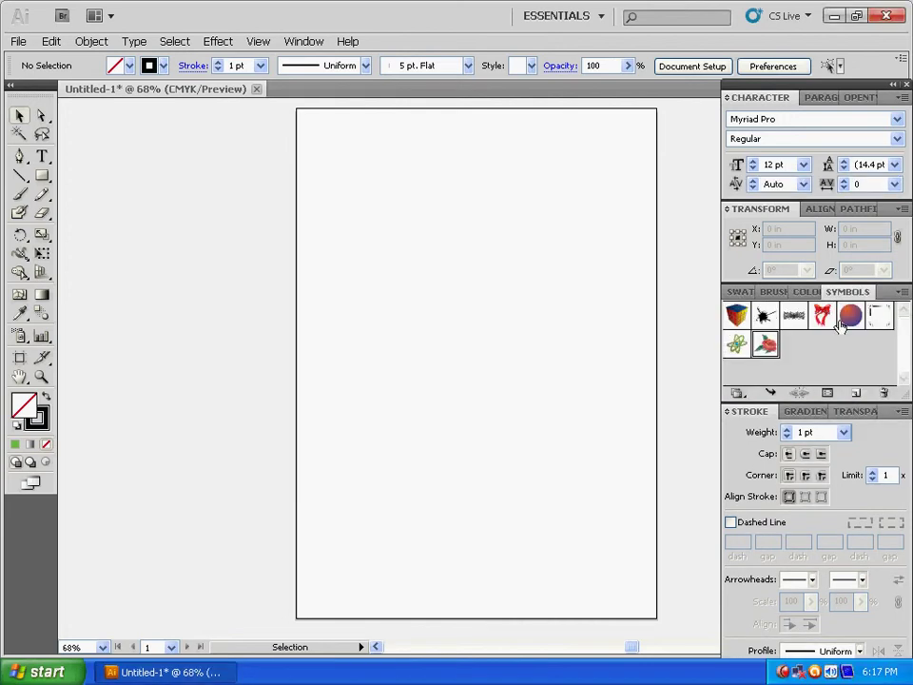
left_click(302, 45)
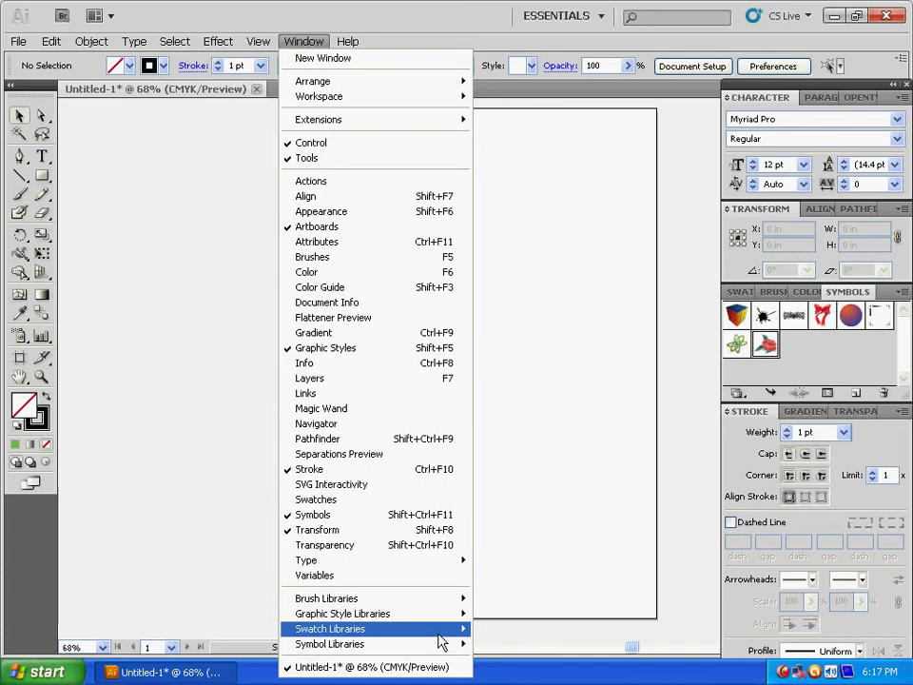
mouse_move(436, 646)
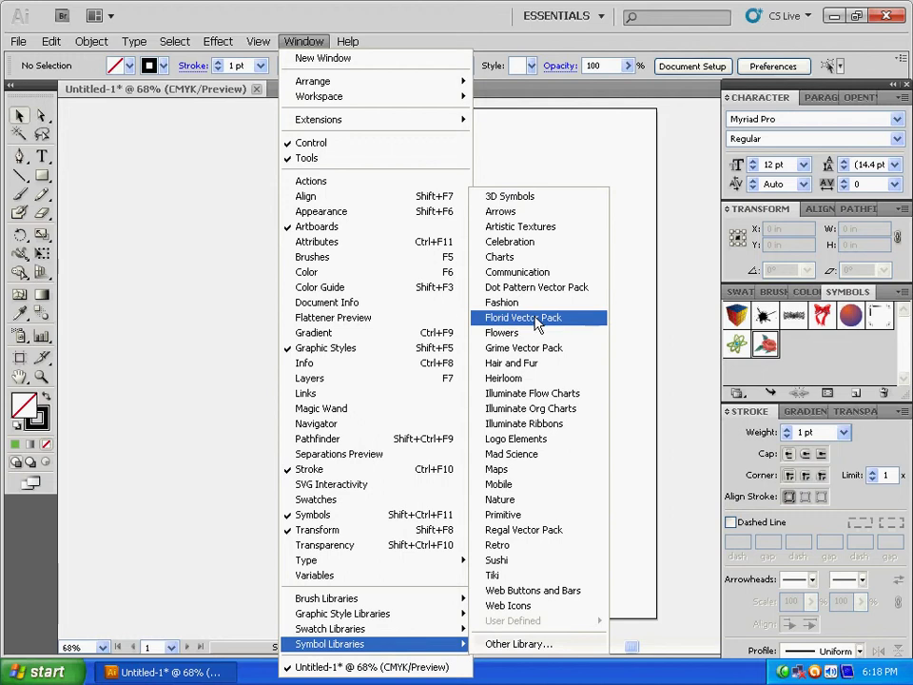
left_click(511, 501)
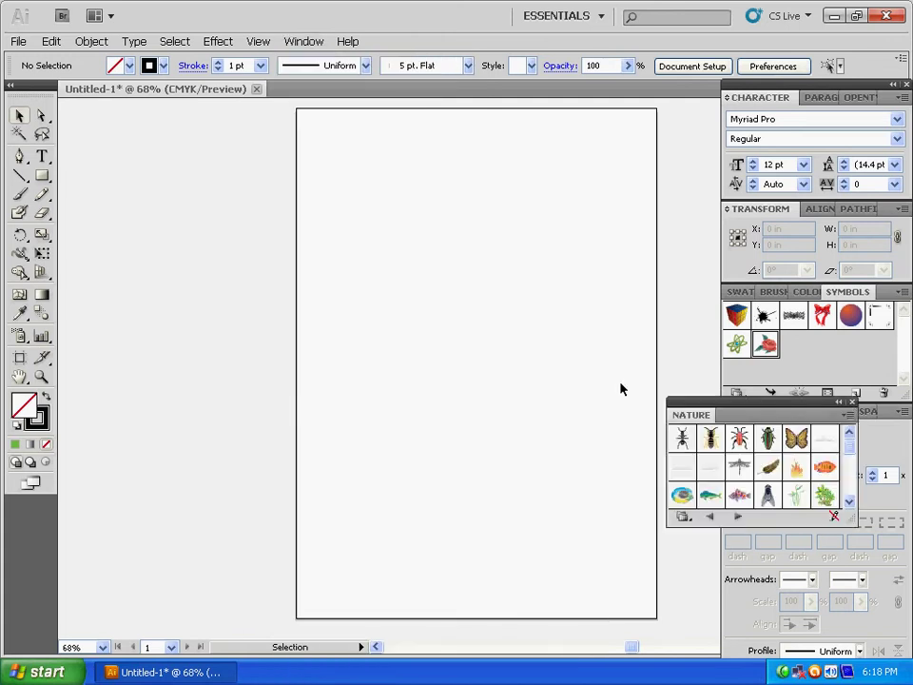
left_click(744, 414)
mouse_move(744, 414)
left_mouse_down()
mouse_move(612, 348)
mouse_move(550, 297)
left_mouse_up()
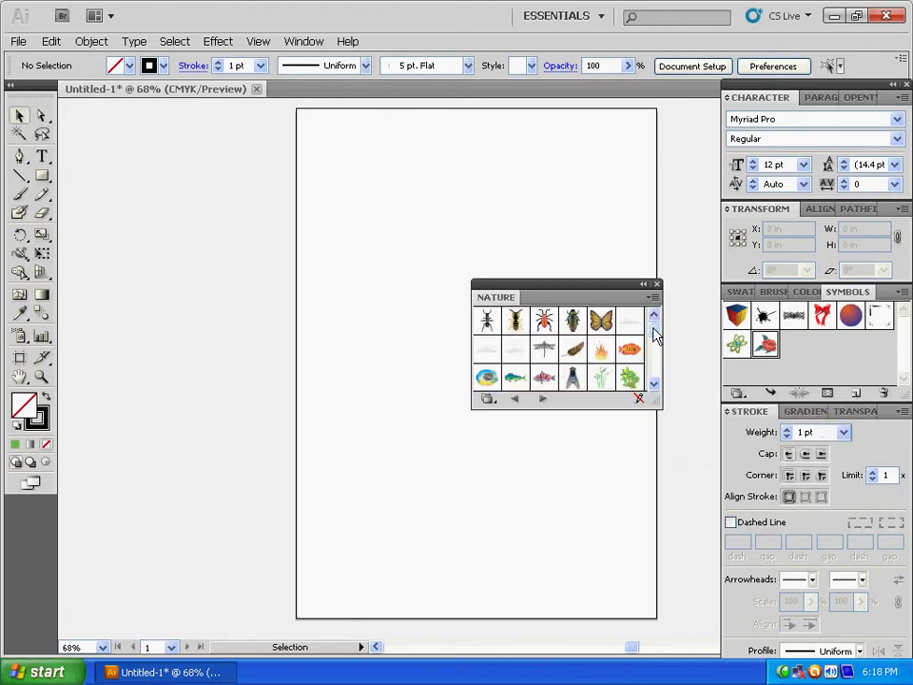
mouse_move(652, 332)
left_mouse_down()
mouse_move(644, 373)
mouse_move(651, 321)
left_mouse_up()
left_click(657, 284)
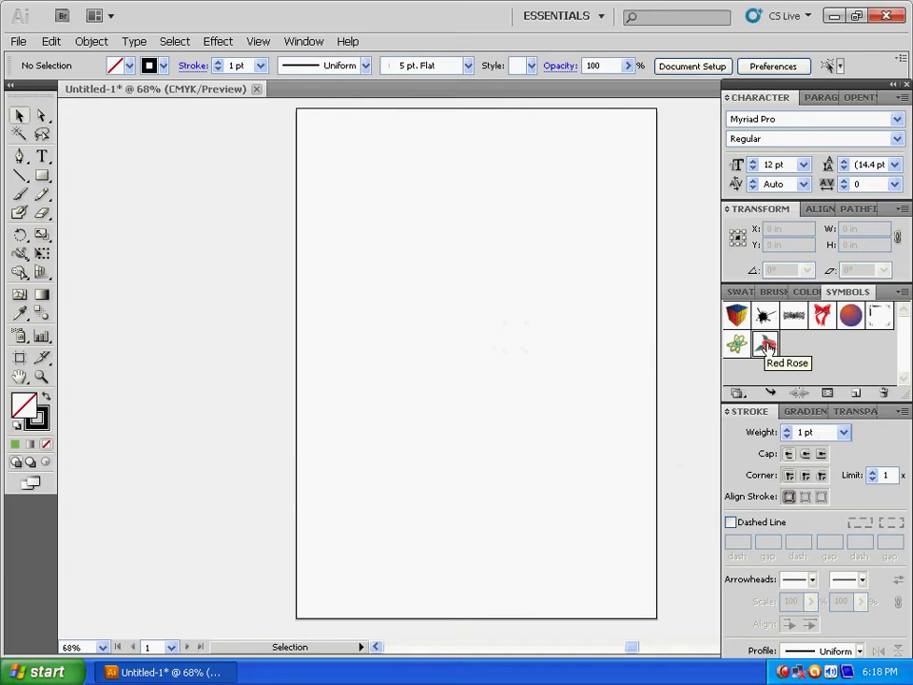
Place one Red Rose symbol instance on the artboard, slightly above and left of its centre, and select it
left_click_drag(767, 347, 413, 314)
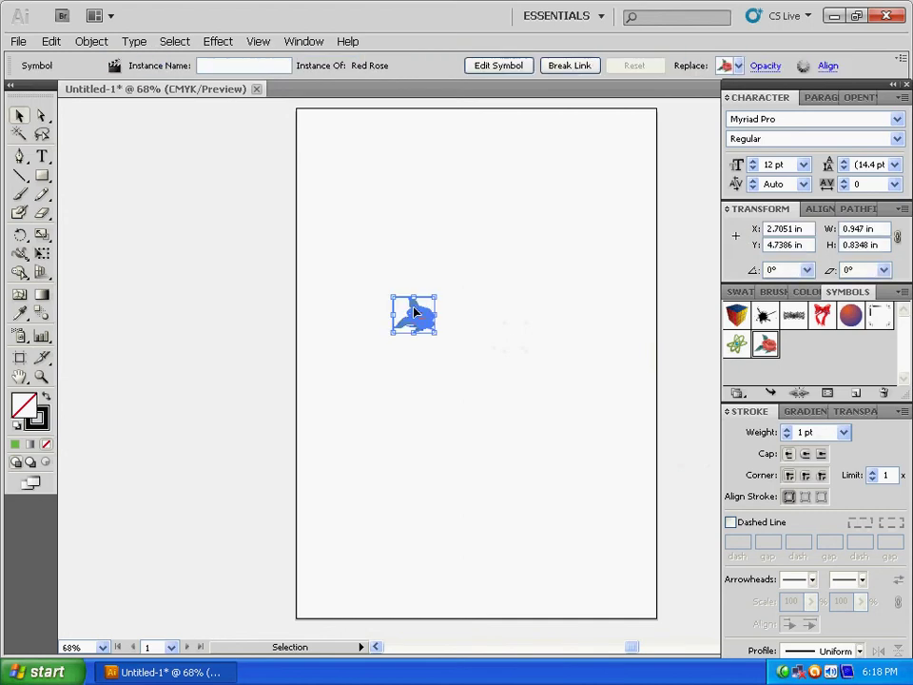
left_click(508, 345)
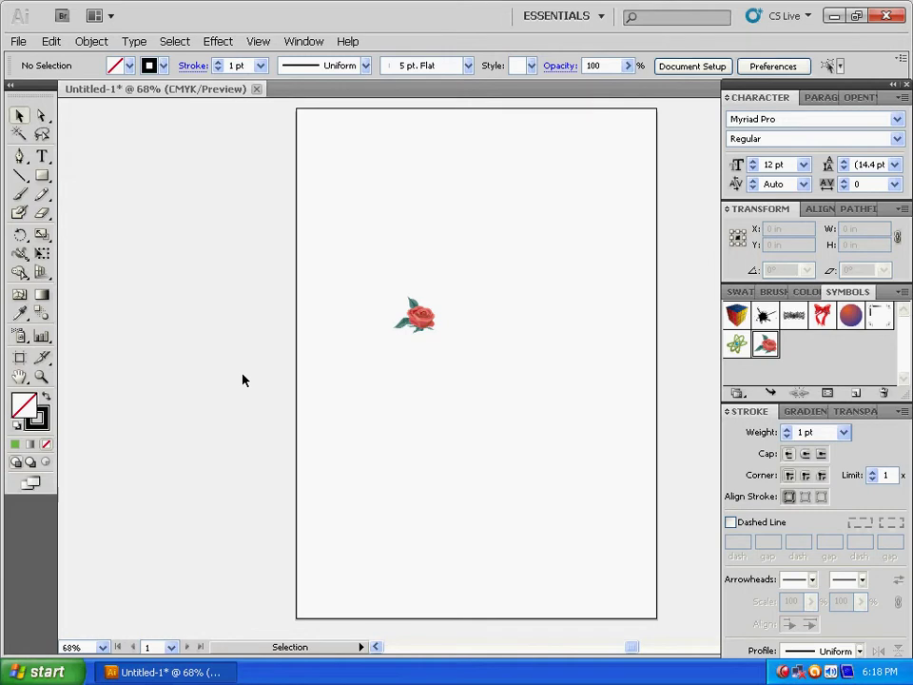
left_click(434, 330)
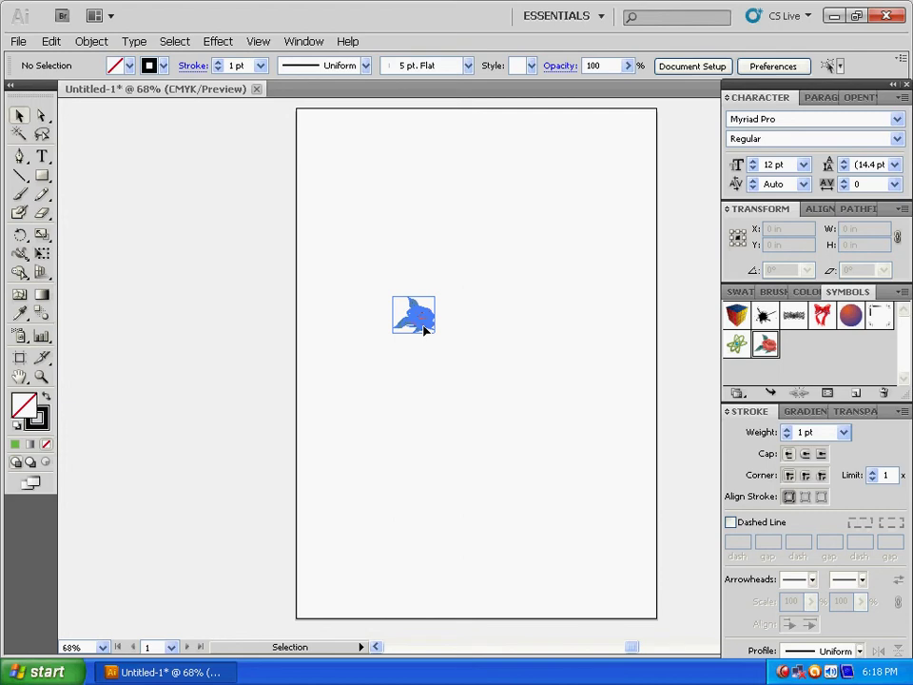
left_click(424, 329)
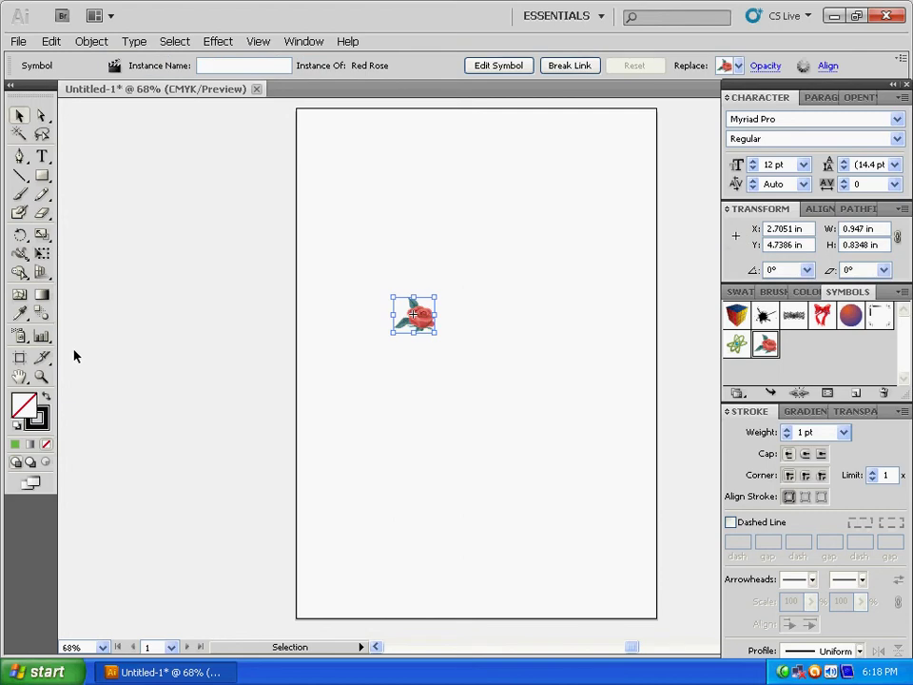
Spray a cluster of Red Rose symbols over and around the placed rose with the Symbol Sprayer
left_click(19, 337)
left_click_drag(20, 336, 172, 351)
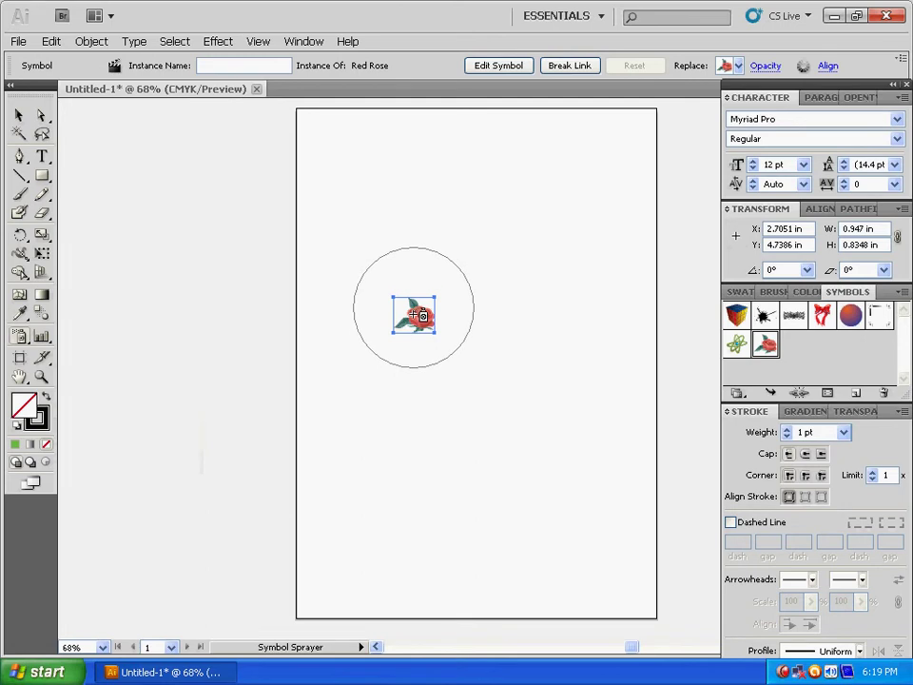
mouse_move(415, 312)
left_mouse_down()
mouse_move(442, 326)
mouse_move(404, 339)
mouse_move(383, 289)
mouse_move(471, 297)
mouse_move(471, 329)
mouse_move(486, 333)
mouse_move(471, 323)
mouse_move(469, 396)
mouse_move(467, 362)
left_mouse_up()
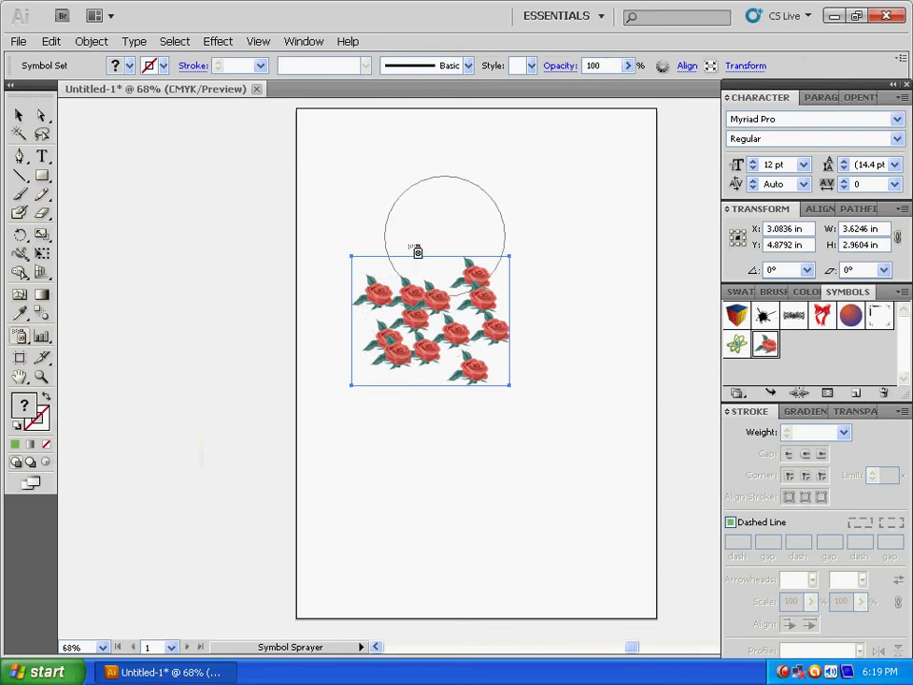
Spread the sprayed roses apart with the Symbol Shifter, moving the upper ones upward and the lower ones outward
left_click(22, 340)
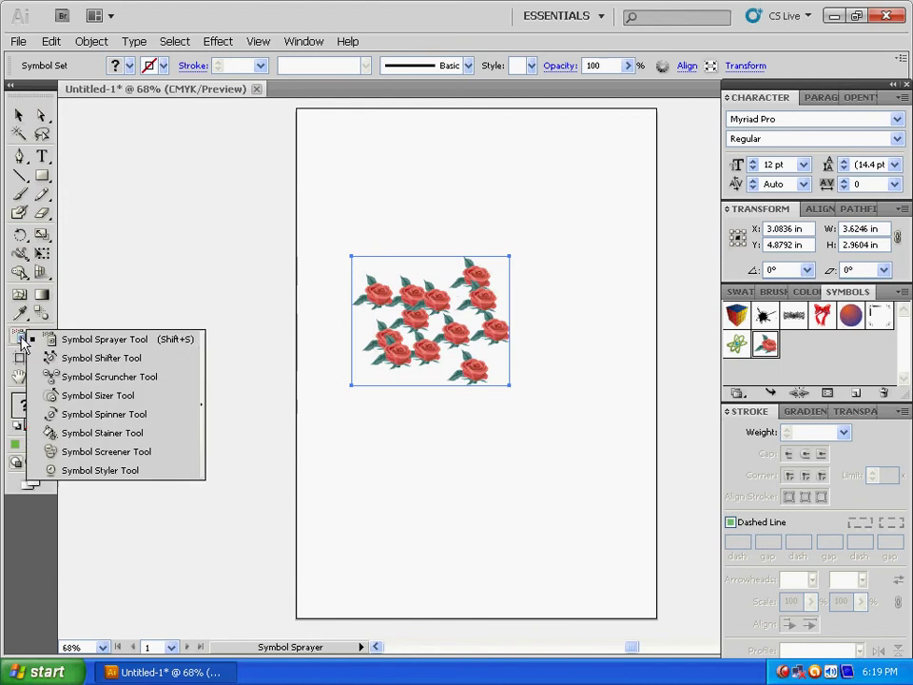
left_click(102, 359)
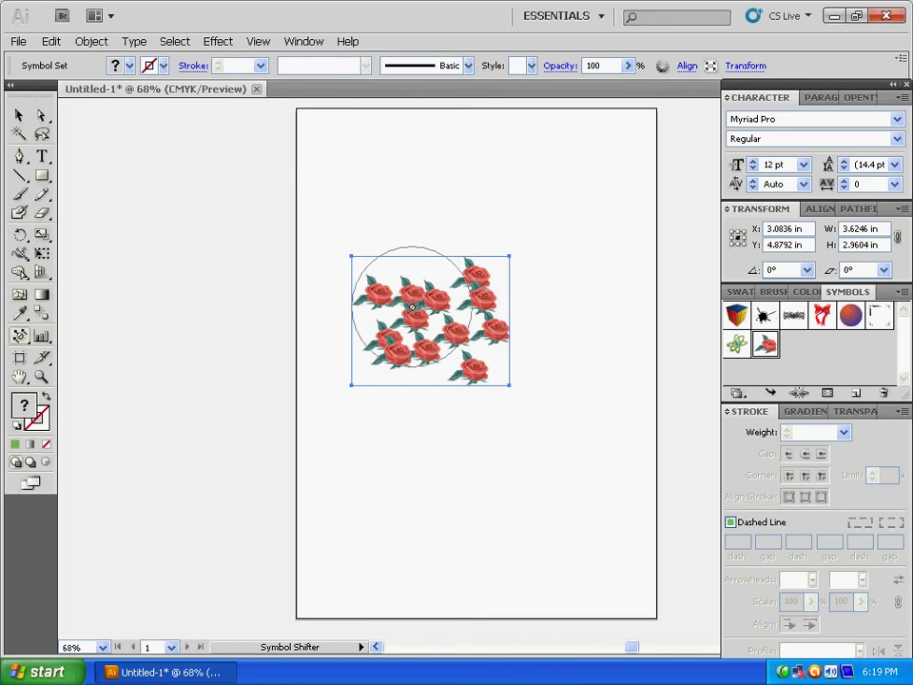
mouse_move(412, 306)
left_mouse_down()
mouse_move(407, 262)
mouse_move(404, 274)
mouse_move(417, 248)
left_mouse_up()
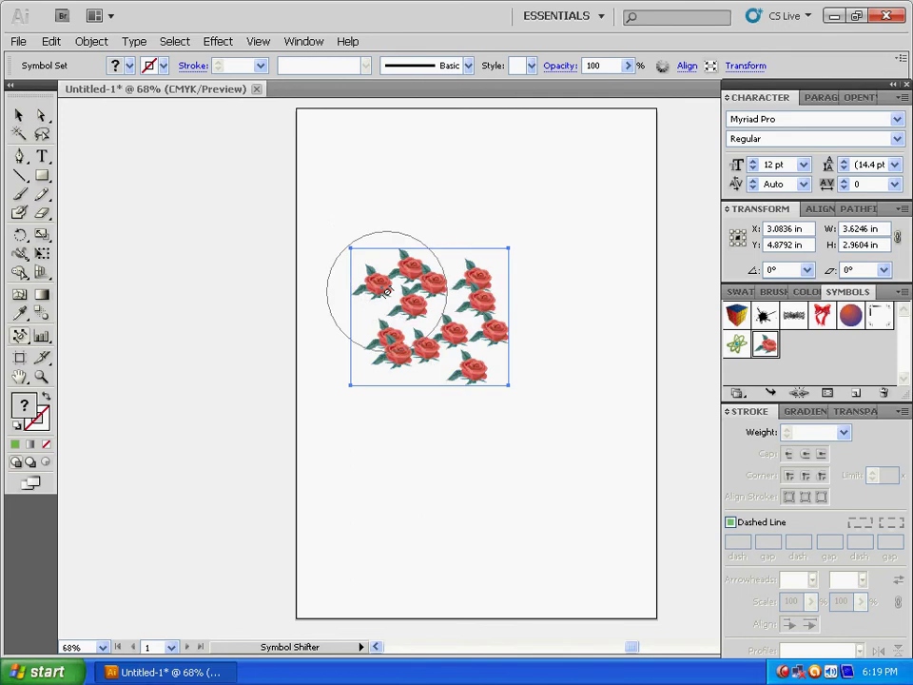
mouse_move(386, 291)
left_mouse_down()
mouse_move(351, 220)
mouse_move(359, 202)
mouse_move(358, 209)
left_mouse_up()
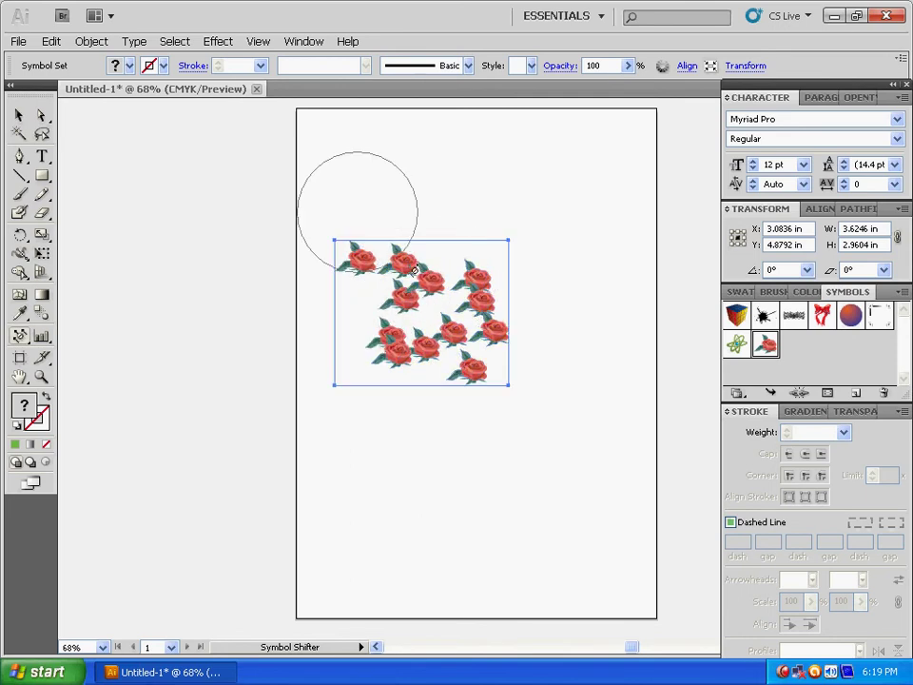
left_click_drag(433, 257, 472, 237)
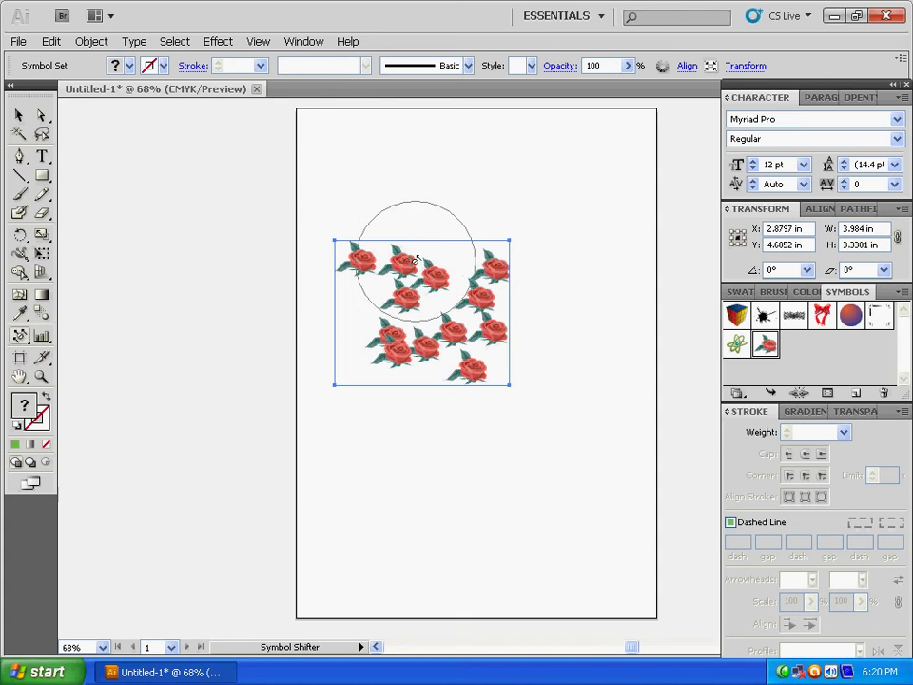
left_click_drag(418, 287, 409, 205)
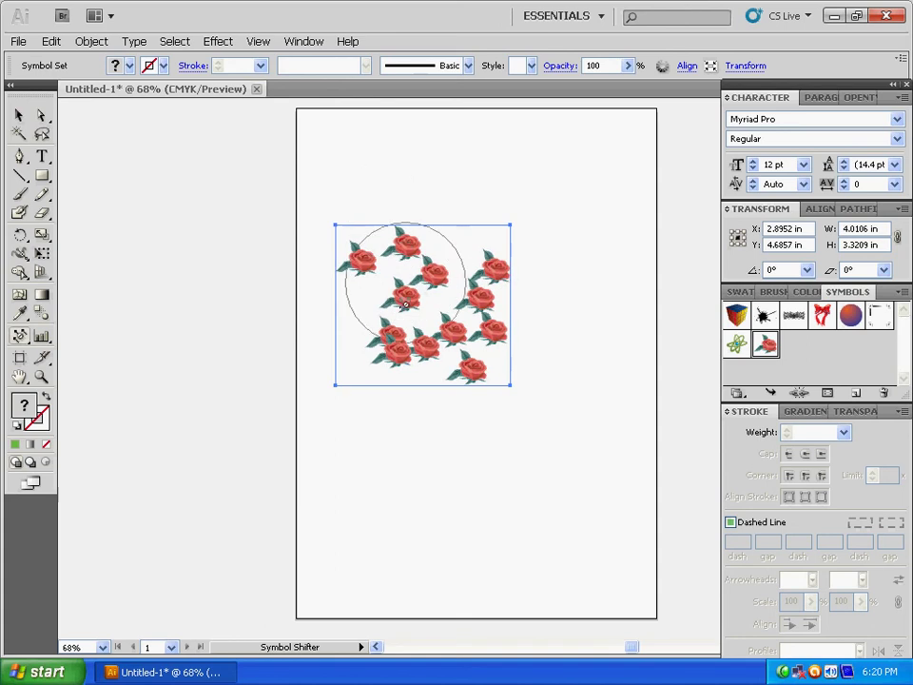
mouse_move(385, 309)
left_mouse_down()
mouse_move(349, 313)
mouse_move(462, 400)
left_mouse_up()
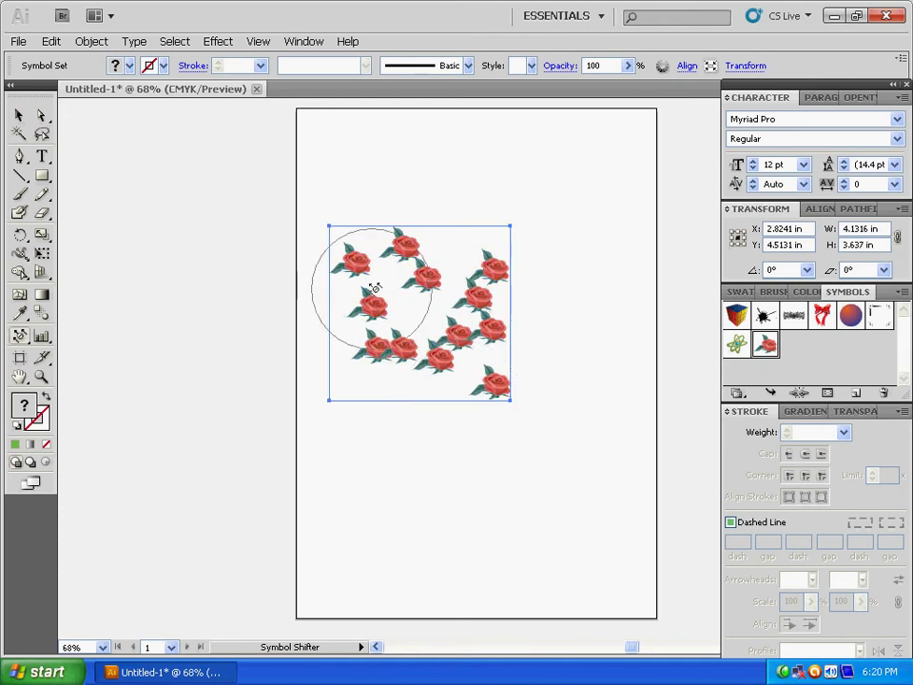
mouse_move(371, 285)
left_mouse_down()
mouse_move(432, 283)
mouse_move(422, 246)
mouse_move(394, 216)
left_mouse_up()
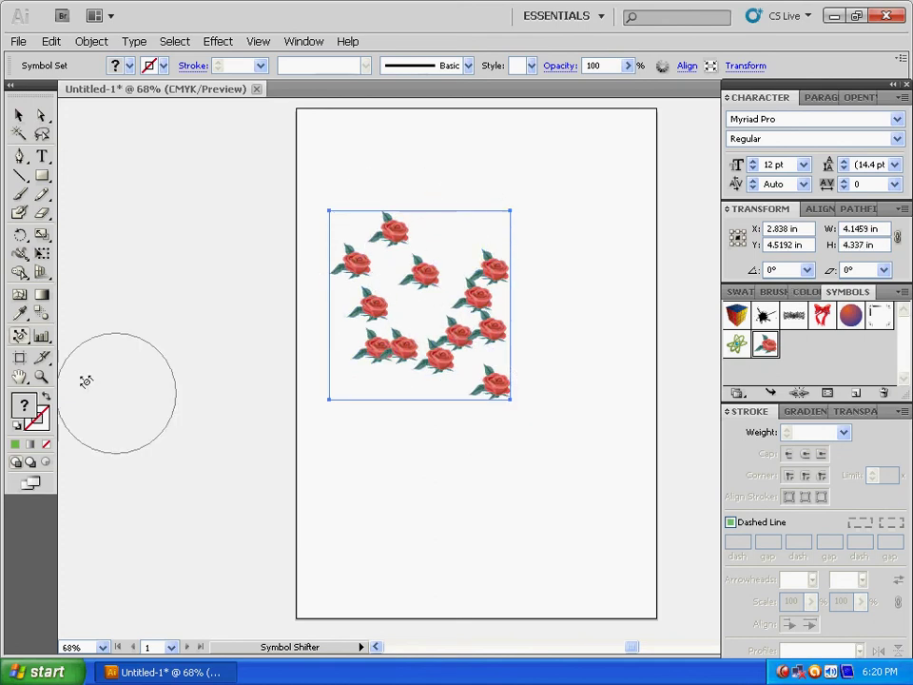
Draw the roses in the set slightly closer together with the Symbol Scruncher
left_click(20, 336)
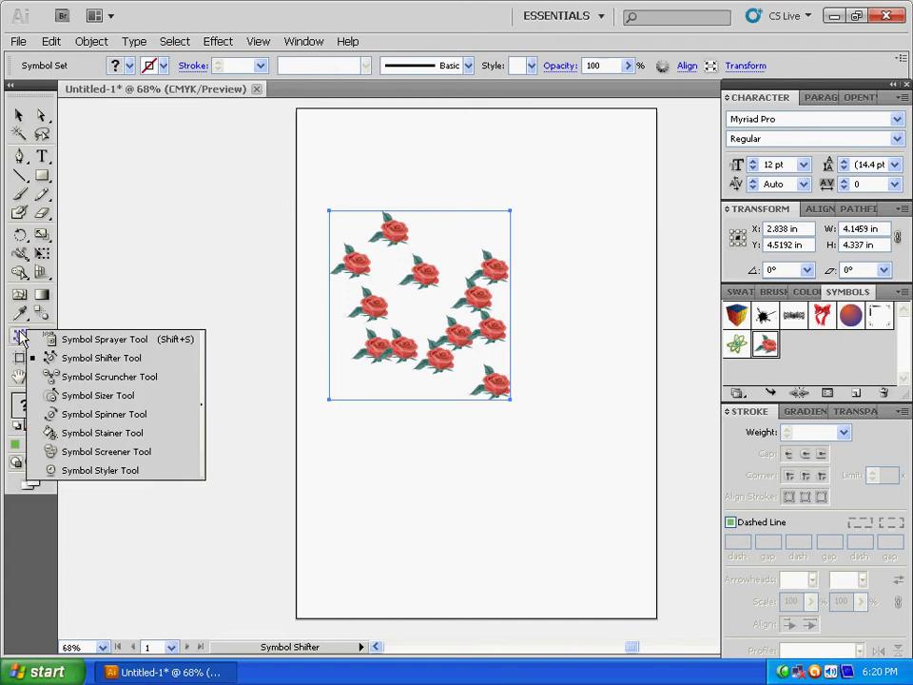
left_click(145, 380)
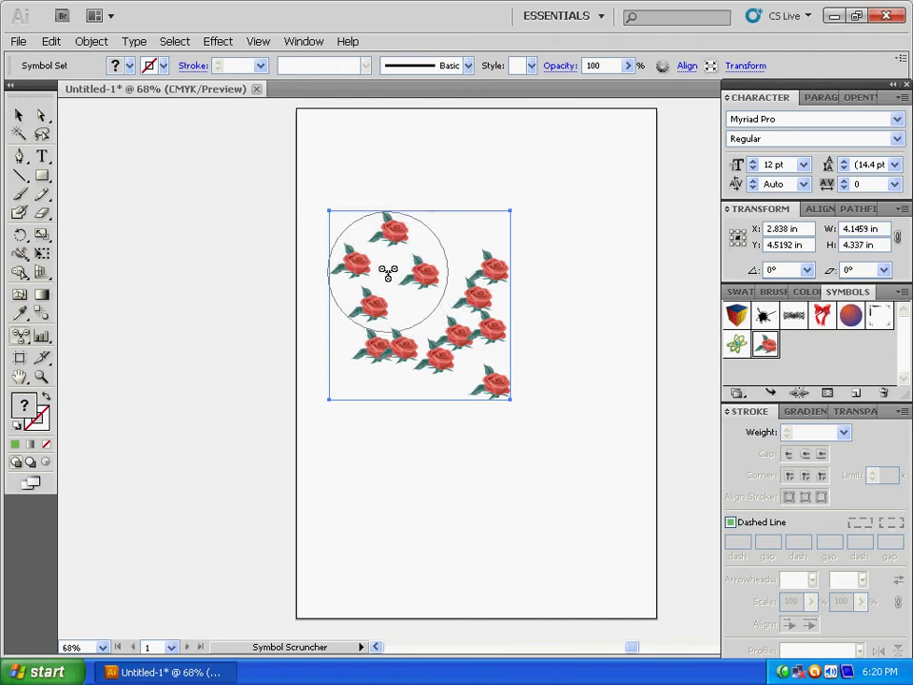
mouse_move(390, 280)
left_mouse_down()
mouse_move(403, 298)
mouse_move(387, 258)
mouse_move(395, 282)
mouse_move(399, 269)
left_mouse_up()
mouse_move(403, 273)
left_mouse_down()
mouse_move(407, 253)
mouse_move(394, 271)
mouse_move(387, 238)
mouse_move(398, 278)
mouse_move(375, 299)
mouse_move(397, 269)
left_mouse_up()
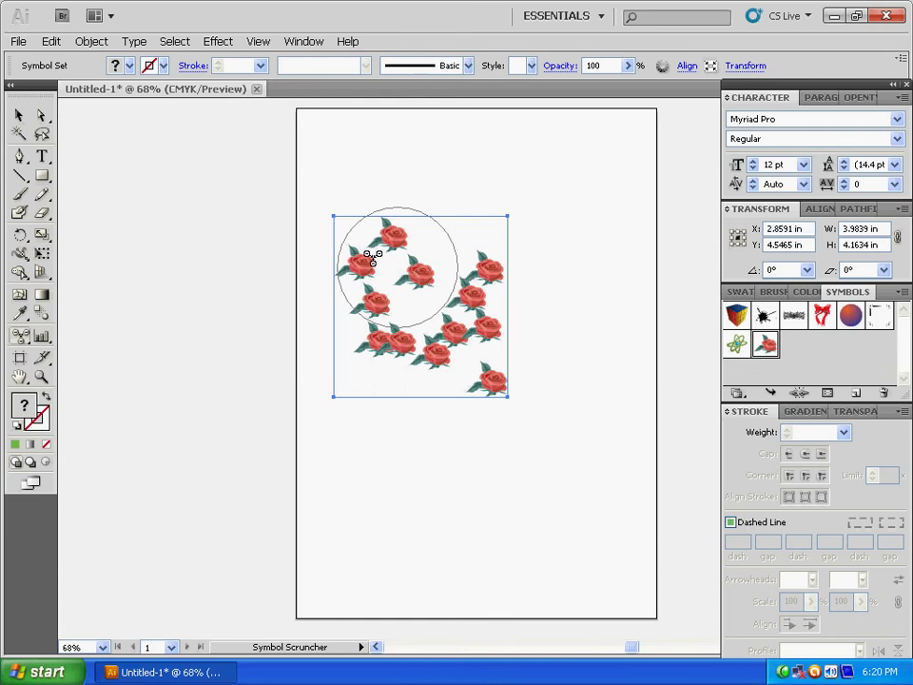
left_click(387, 262)
mouse_move(389, 266)
left_mouse_down()
mouse_move(389, 253)
mouse_move(394, 282)
mouse_move(381, 271)
left_mouse_up()
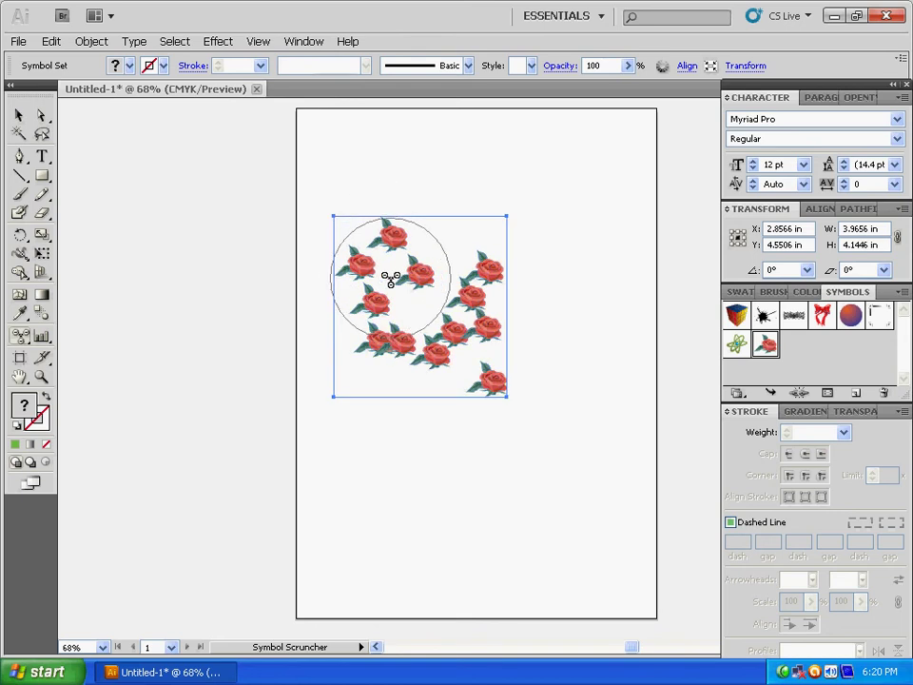
left_click_drag(414, 326, 411, 295)
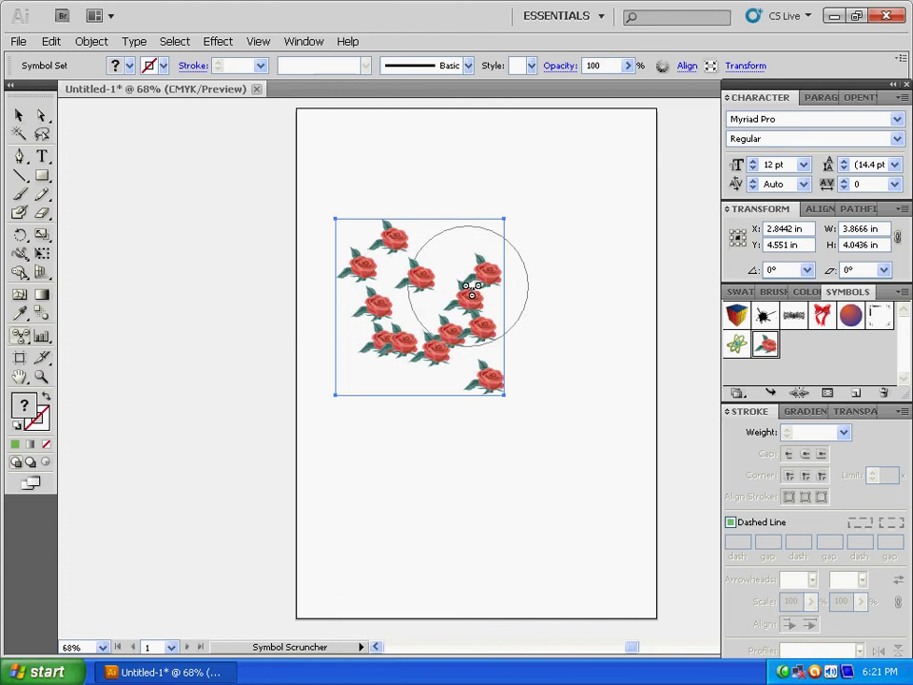
Enlarge the topmost rose and its nearest neighbours in the set with the Symbol Sizer
left_click(22, 337)
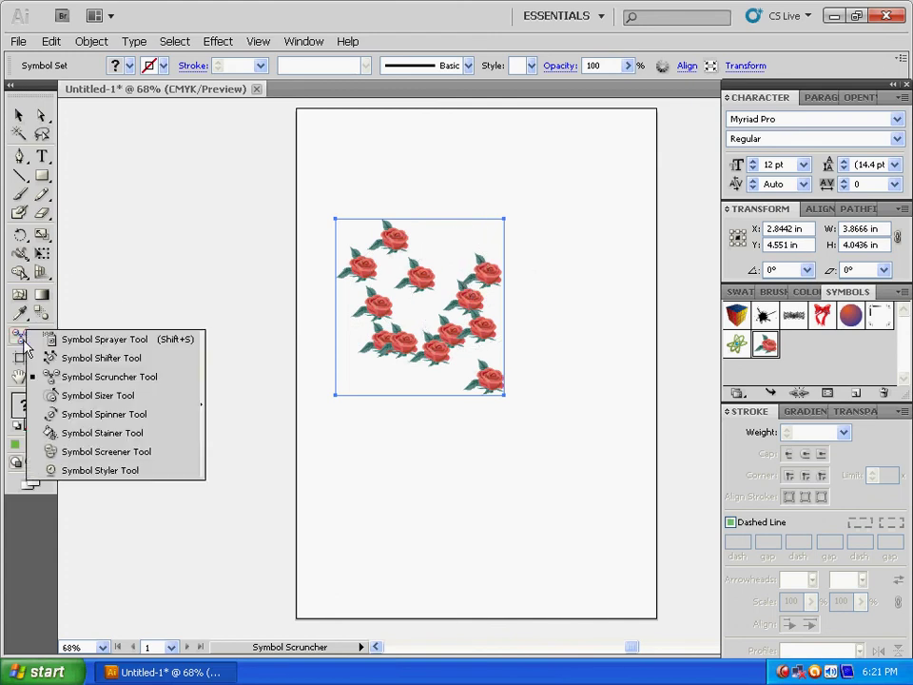
left_click(125, 405)
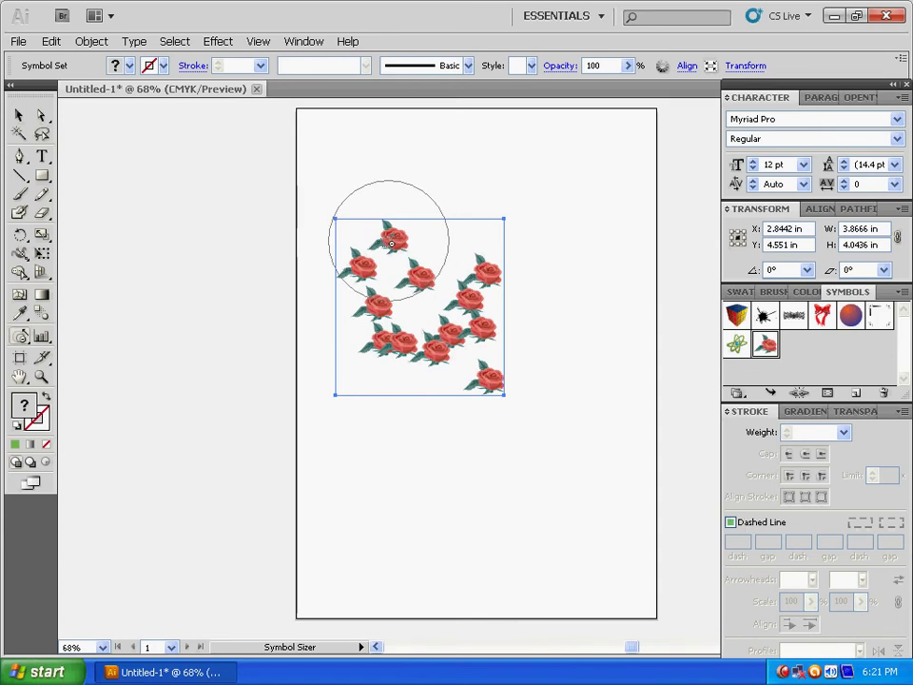
left_click(390, 243)
left_click_drag(390, 244, 390, 244)
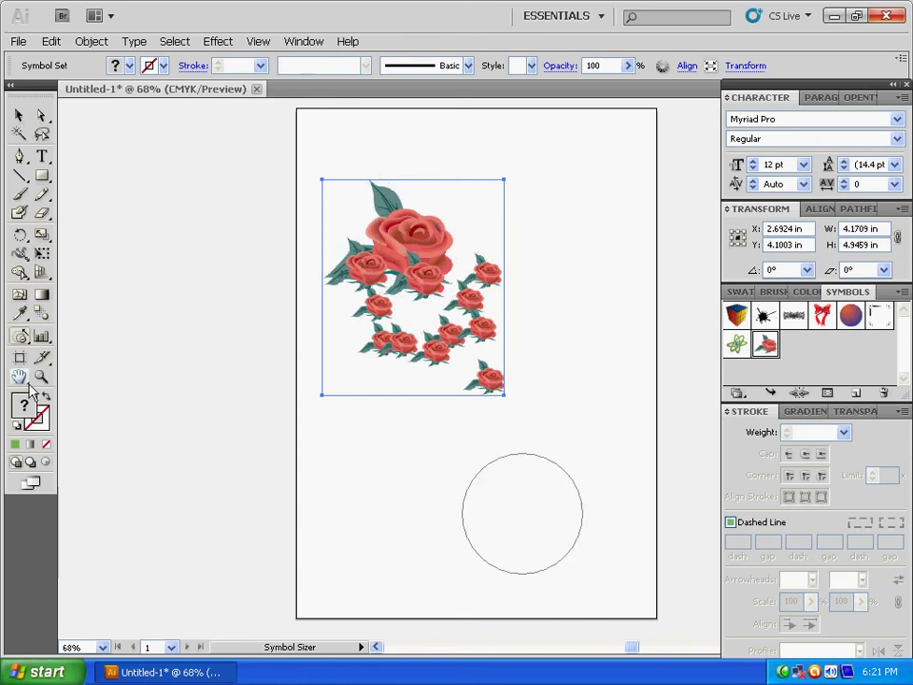
Rotate the large rose and the neighbouring roses at the top of the set with the Symbol Spinner
left_click(23, 338)
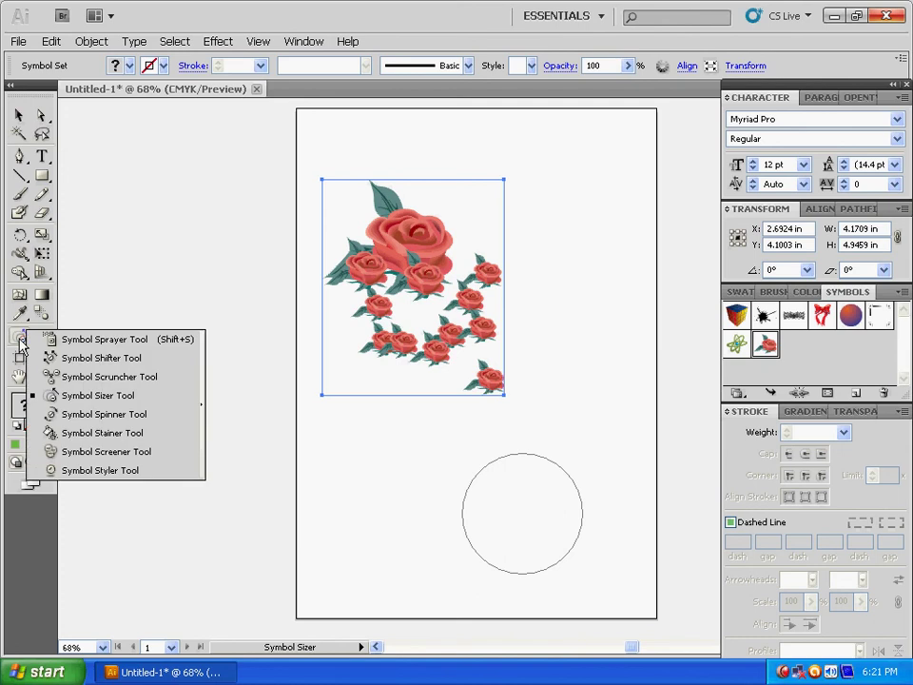
left_click(140, 421)
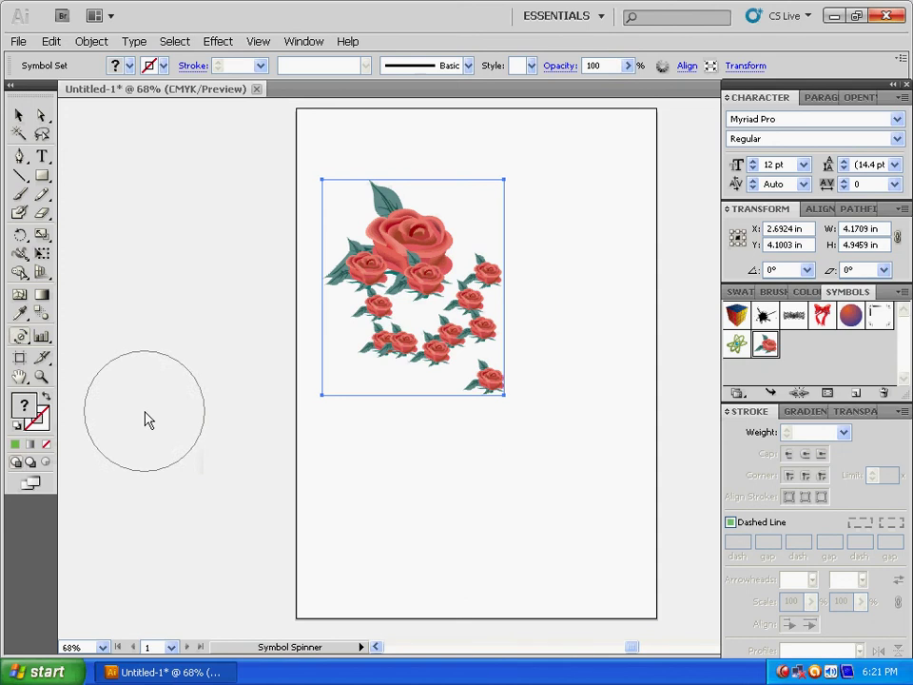
mouse_move(401, 230)
left_mouse_down()
mouse_move(408, 222)
mouse_move(362, 232)
mouse_move(365, 245)
mouse_move(348, 253)
left_mouse_up()
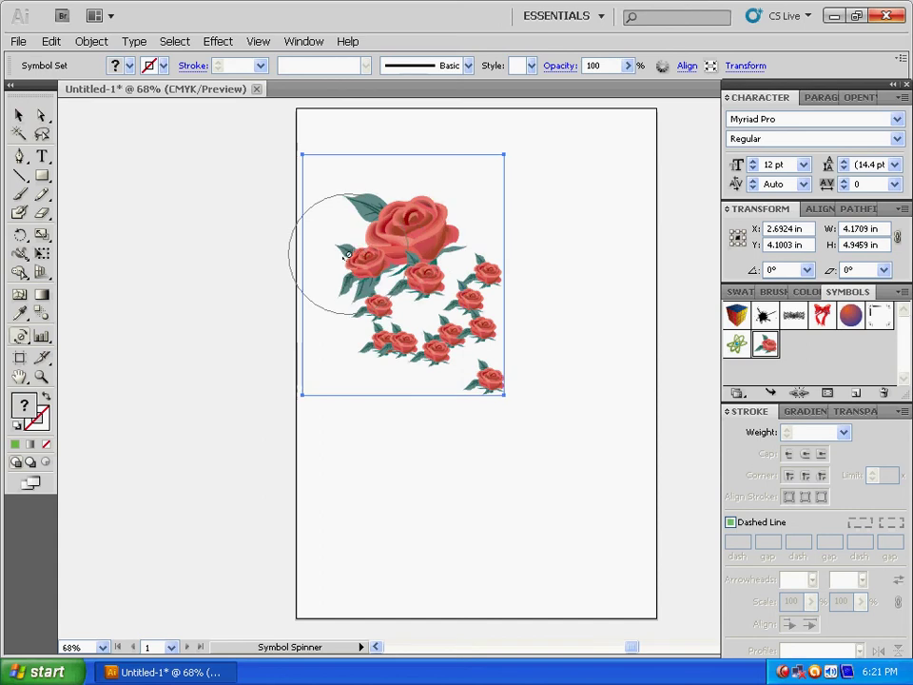
left_click_drag(447, 226, 480, 226)
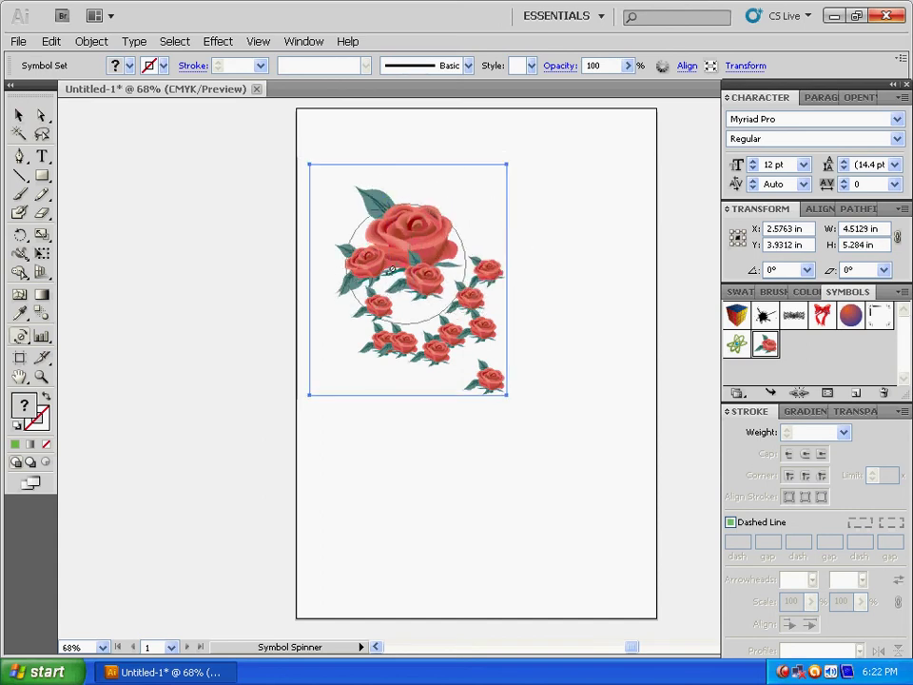
mouse_move(354, 271)
left_mouse_down()
mouse_move(354, 283)
mouse_move(370, 290)
left_mouse_up()
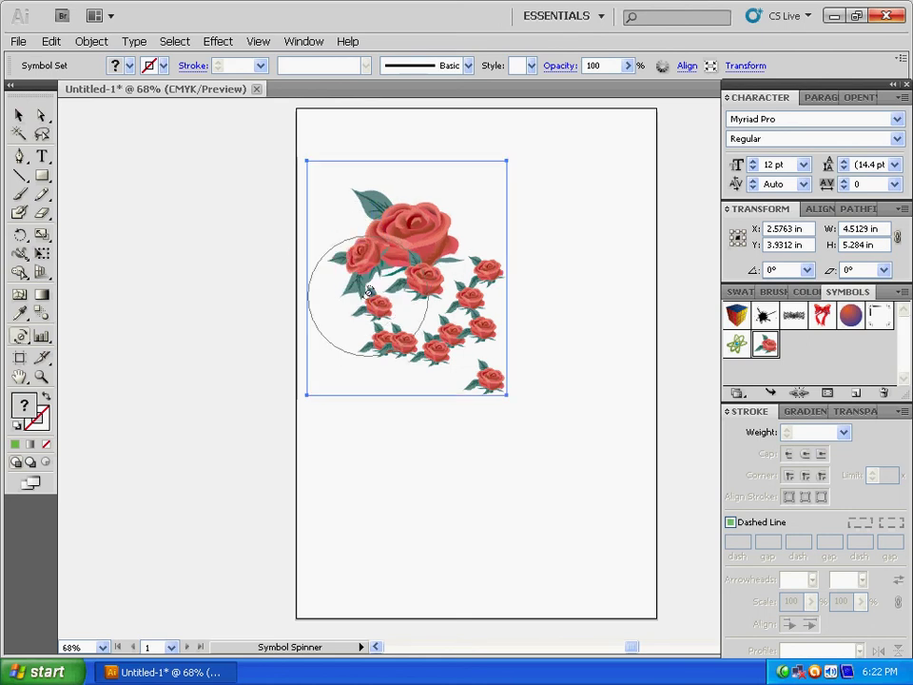
mouse_move(330, 240)
left_mouse_down()
mouse_move(348, 243)
mouse_move(370, 291)
left_mouse_up()
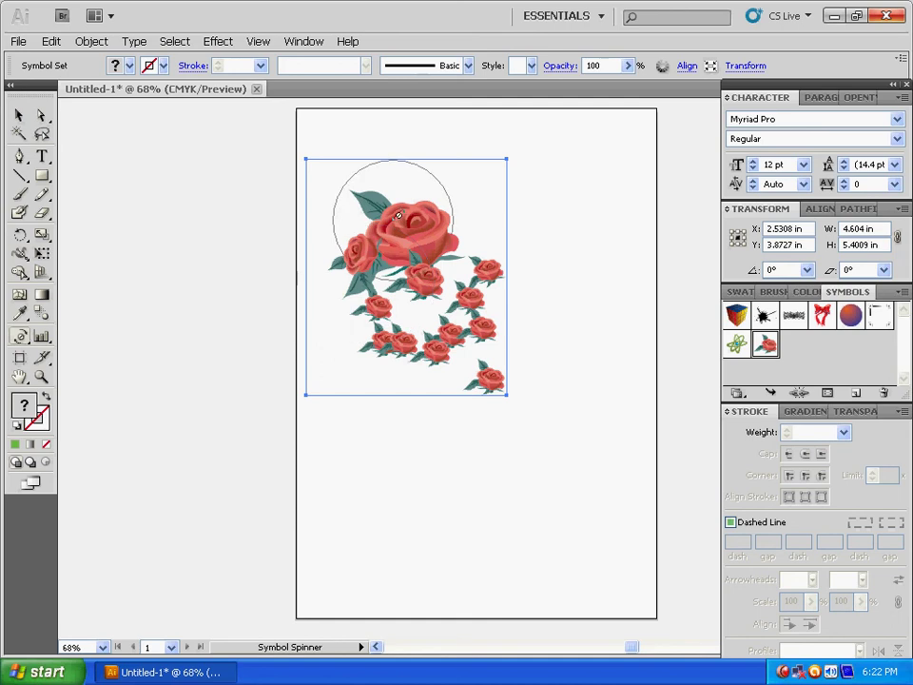
mouse_move(378, 210)
left_mouse_down()
mouse_move(395, 215)
mouse_move(361, 226)
mouse_move(358, 253)
left_mouse_up()
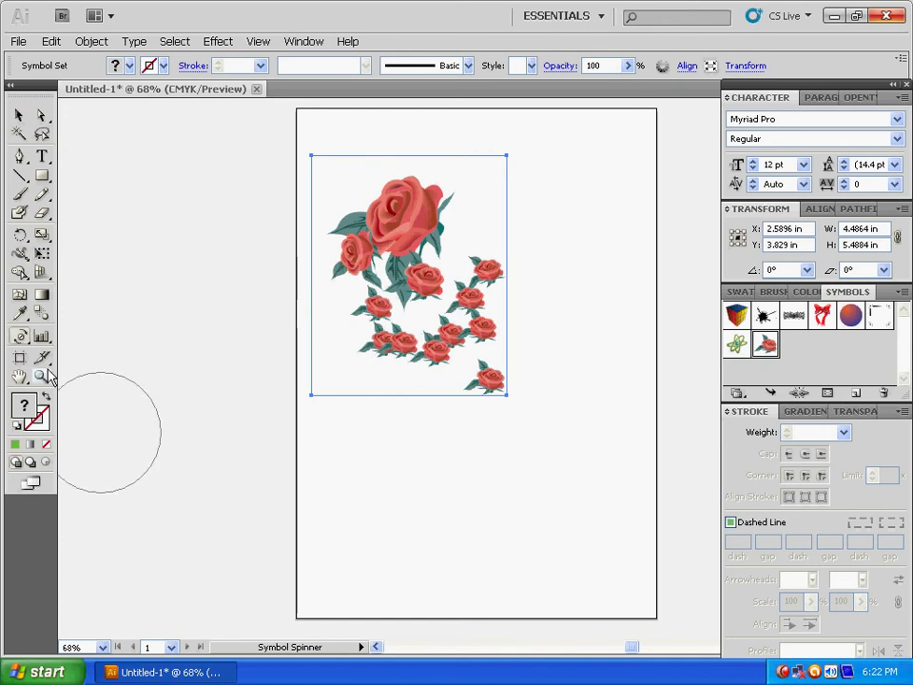
With the symbol set deselected, switch the color sliders to CMYK and choose a green fill of C 59.22, M 0, Y 100, K 0
left_click(21, 339)
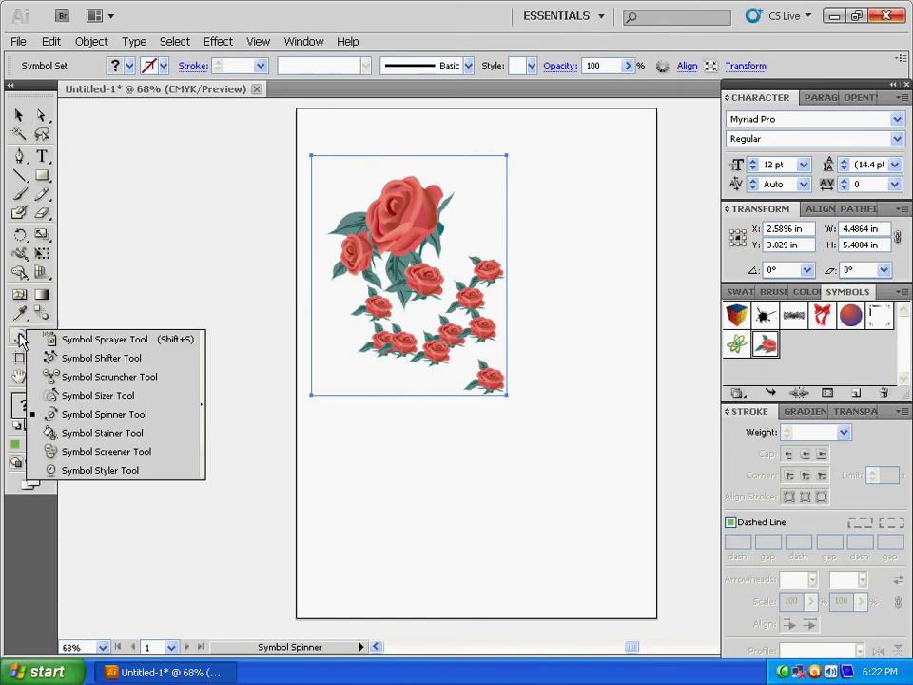
left_click(119, 441)
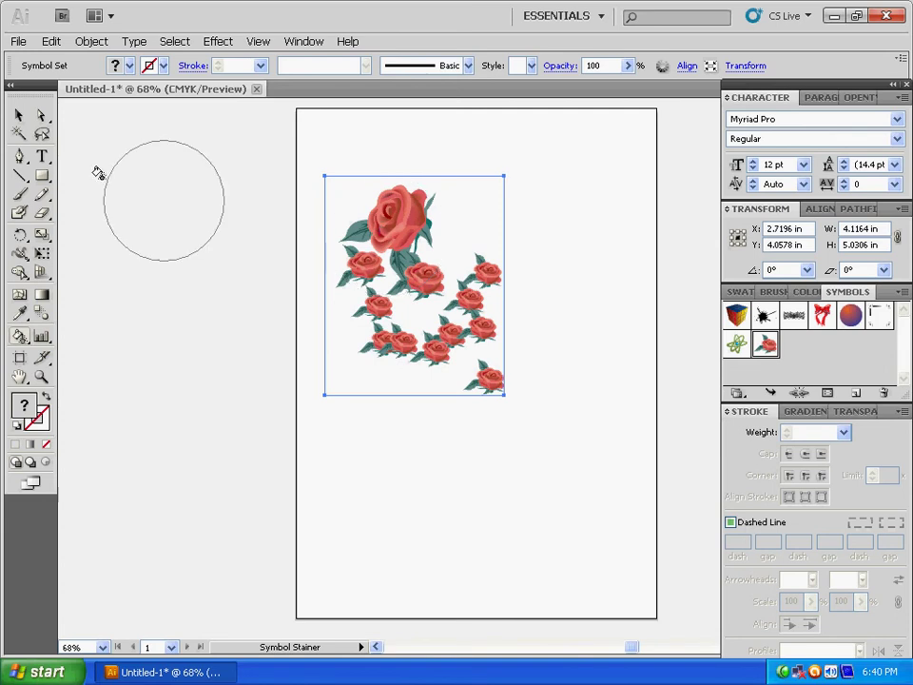
left_click(17, 116)
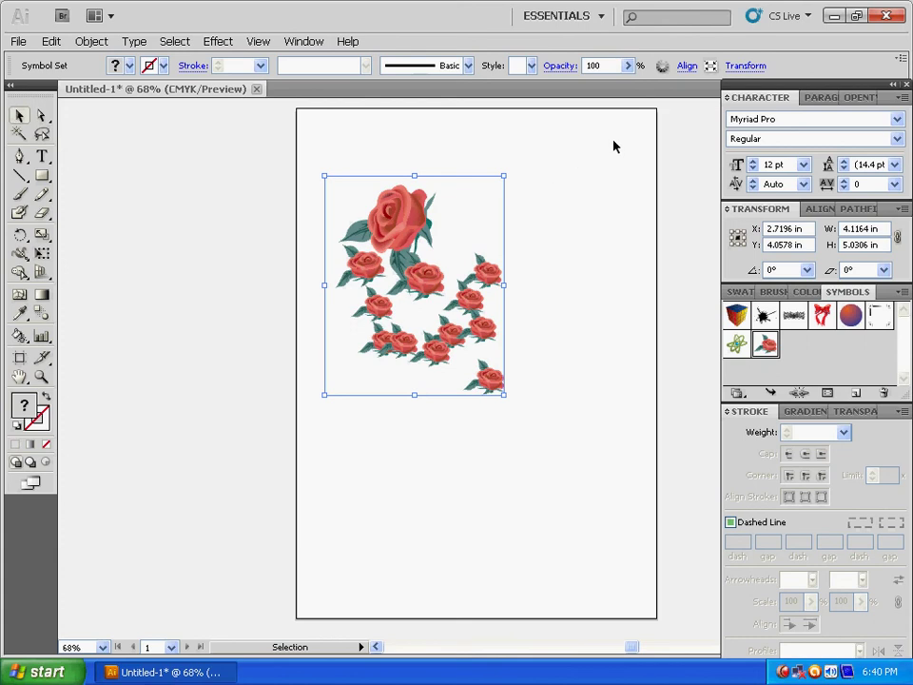
left_click(590, 187)
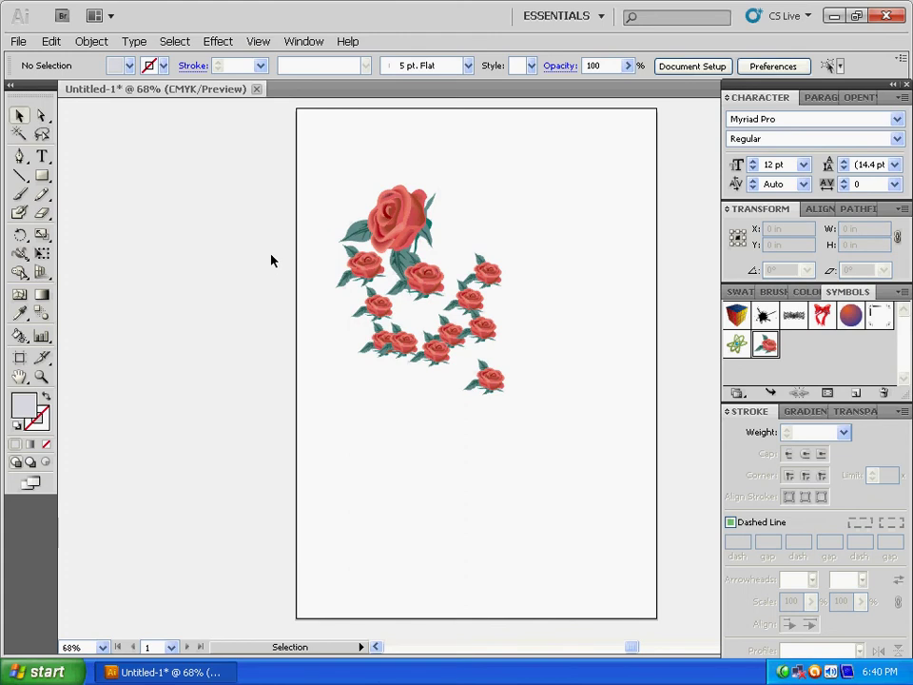
left_click(813, 291)
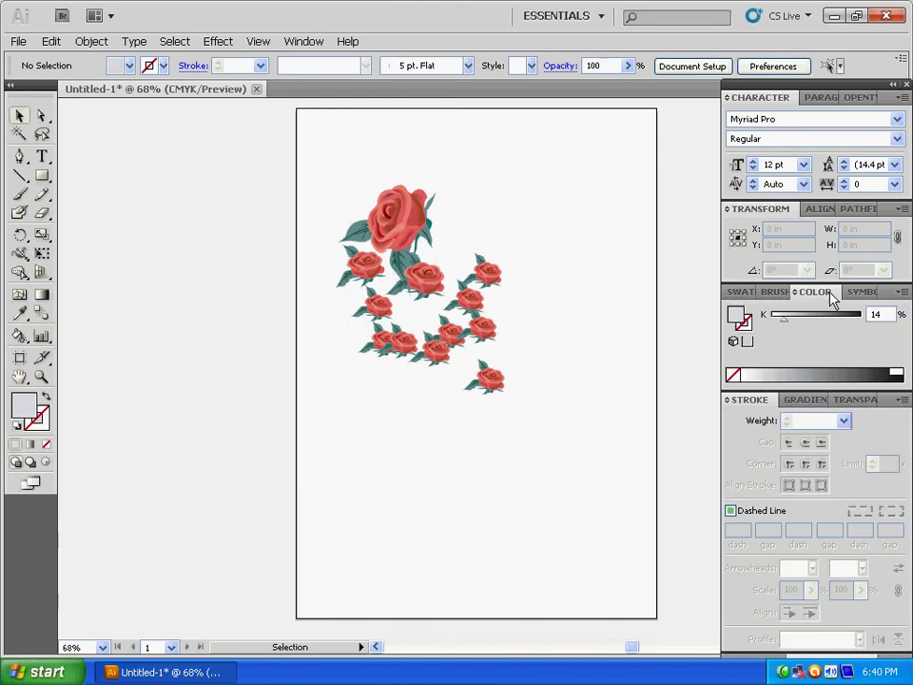
left_click(903, 295)
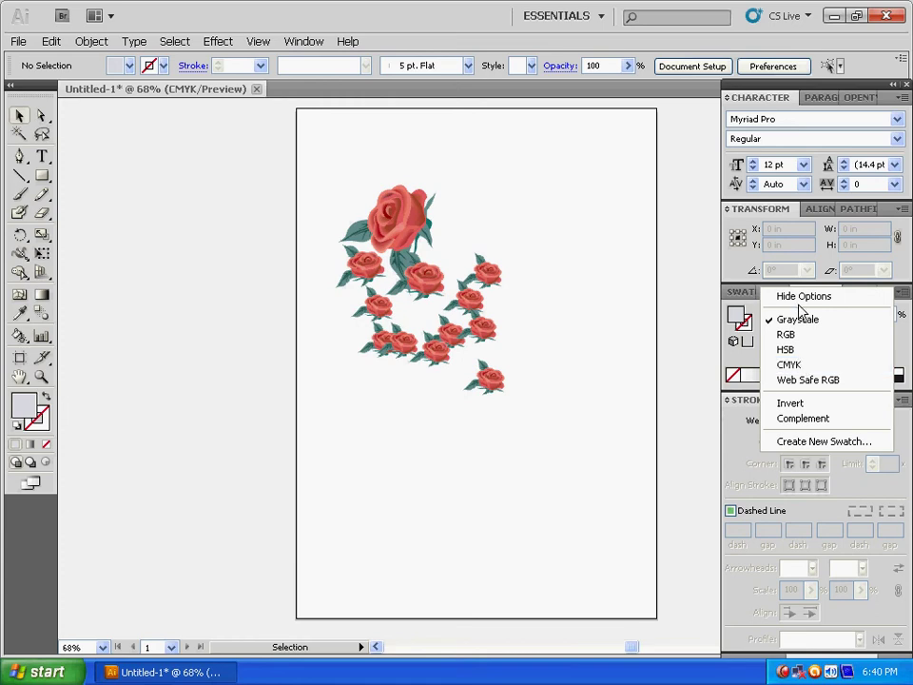
left_click(802, 366)
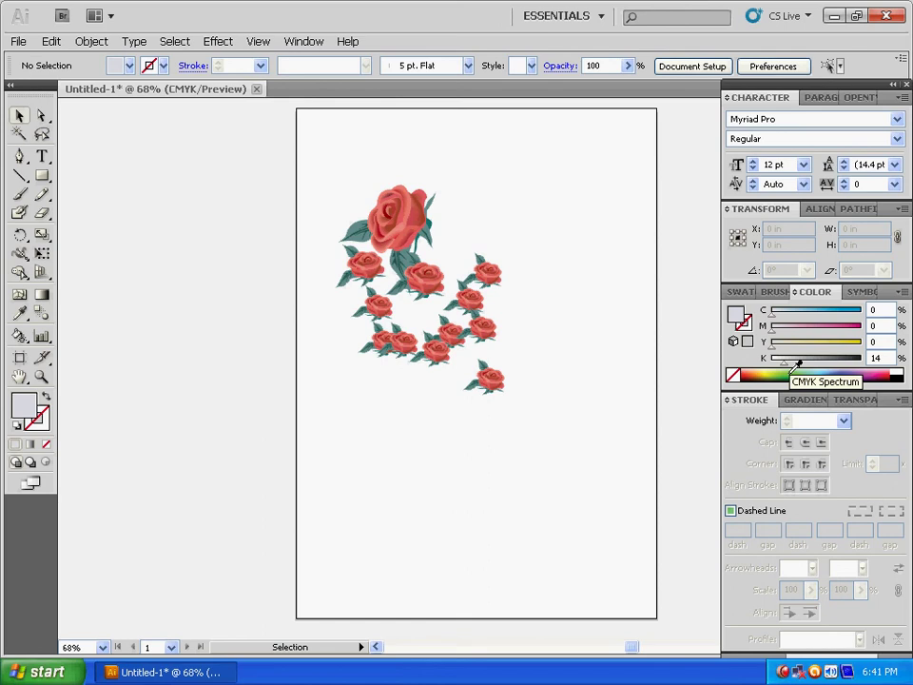
left_click(794, 372)
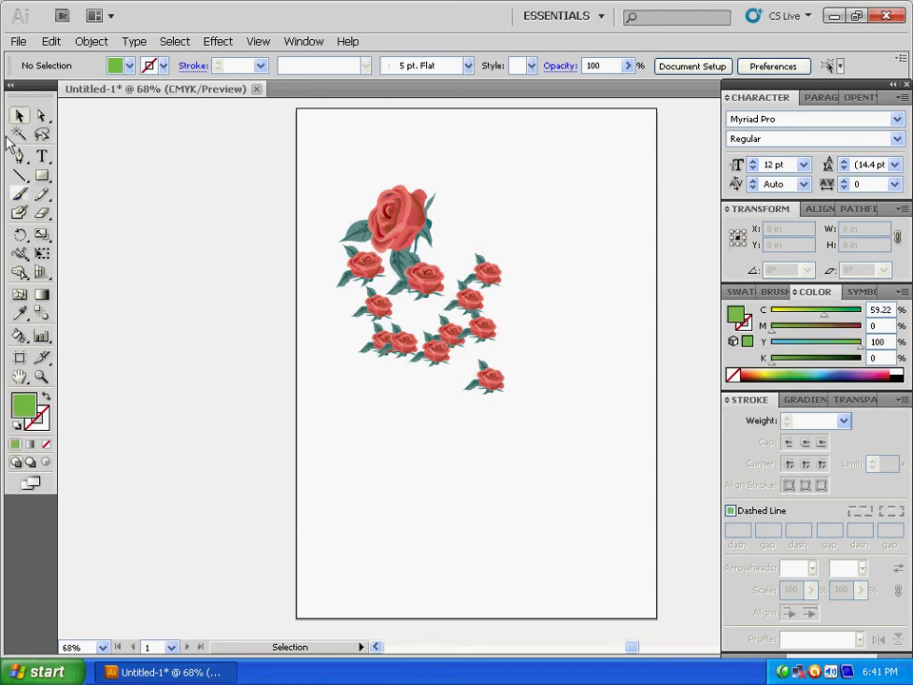
Tint the large rose at the top of the symbol set with the green fill color using the Symbol Stainer
left_click(394, 224)
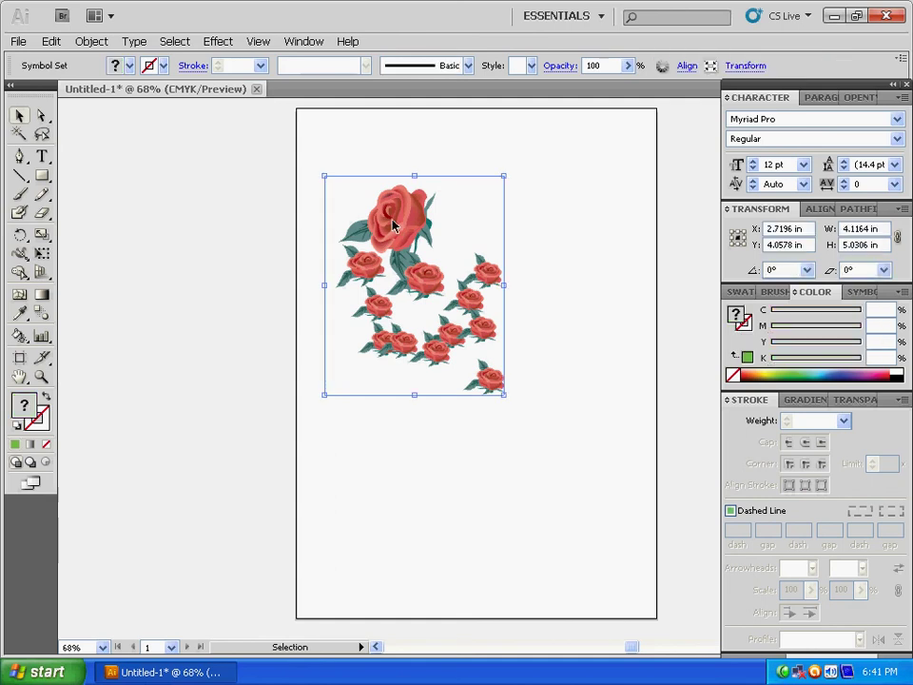
left_click(18, 339)
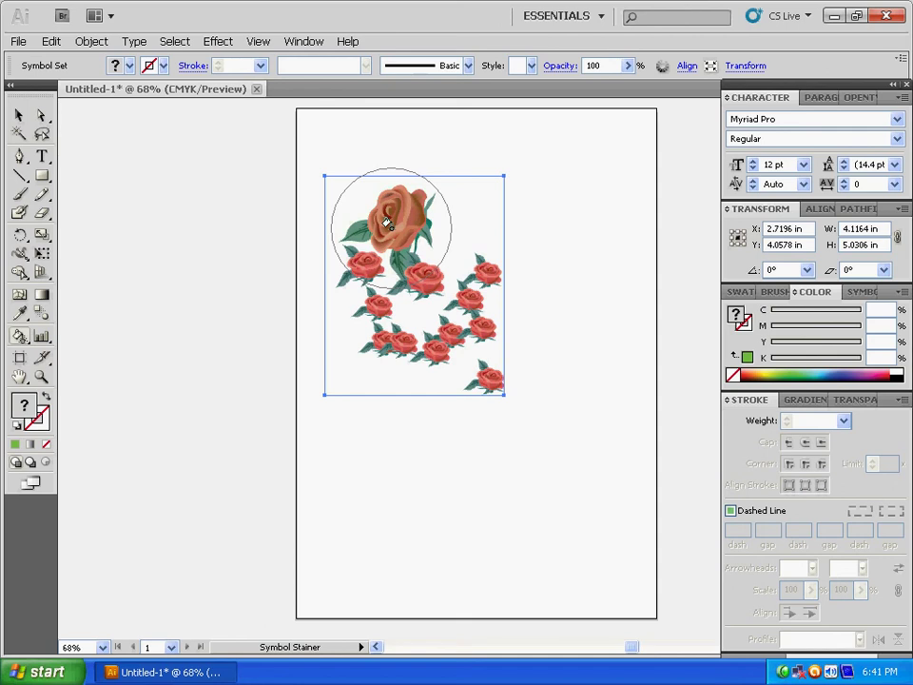
left_click(387, 223)
left_click(387, 223)
left_click(389, 225)
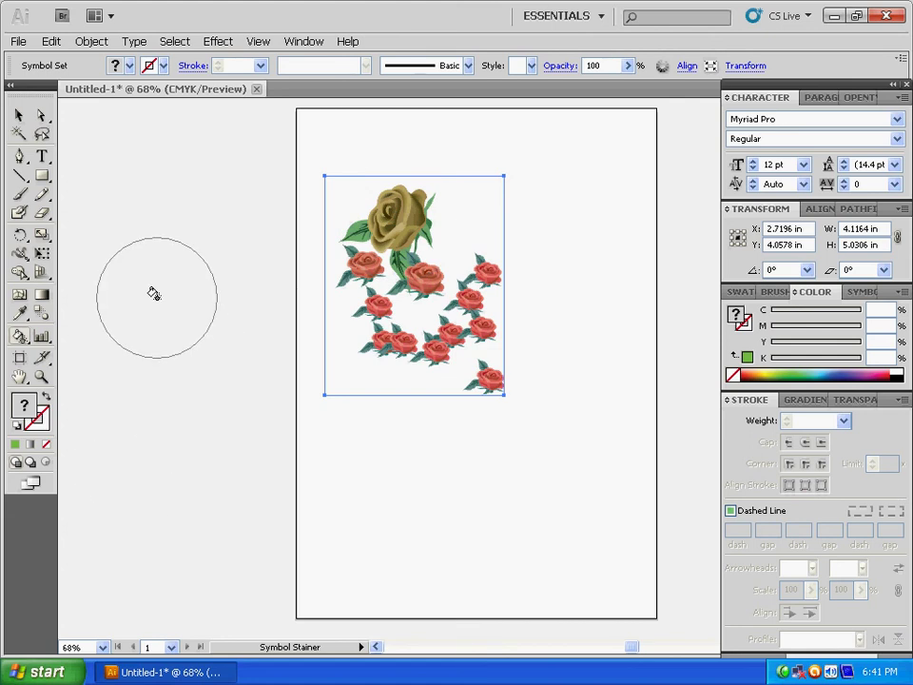
Apply the Tissue Paper graphic style to the lowest rose in the symbol set with the Symbol Styler
left_click(21, 335)
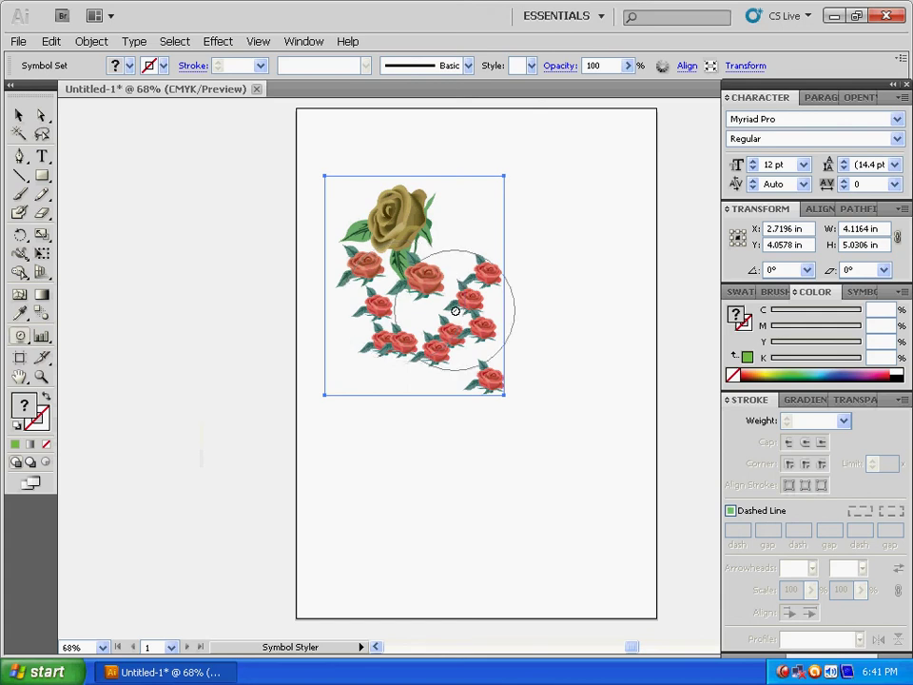
left_click(306, 41)
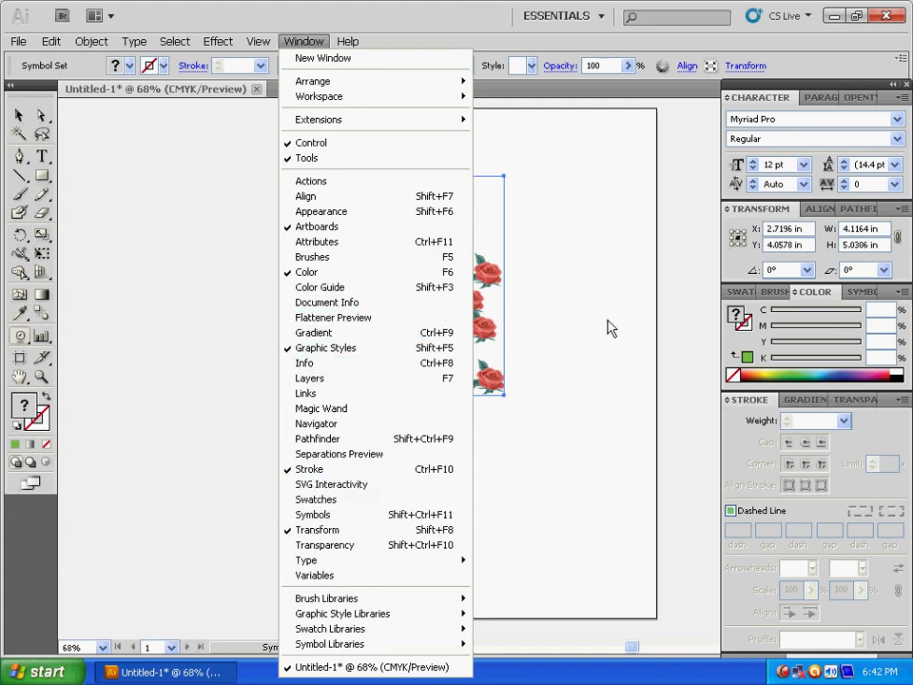
left_click(575, 334)
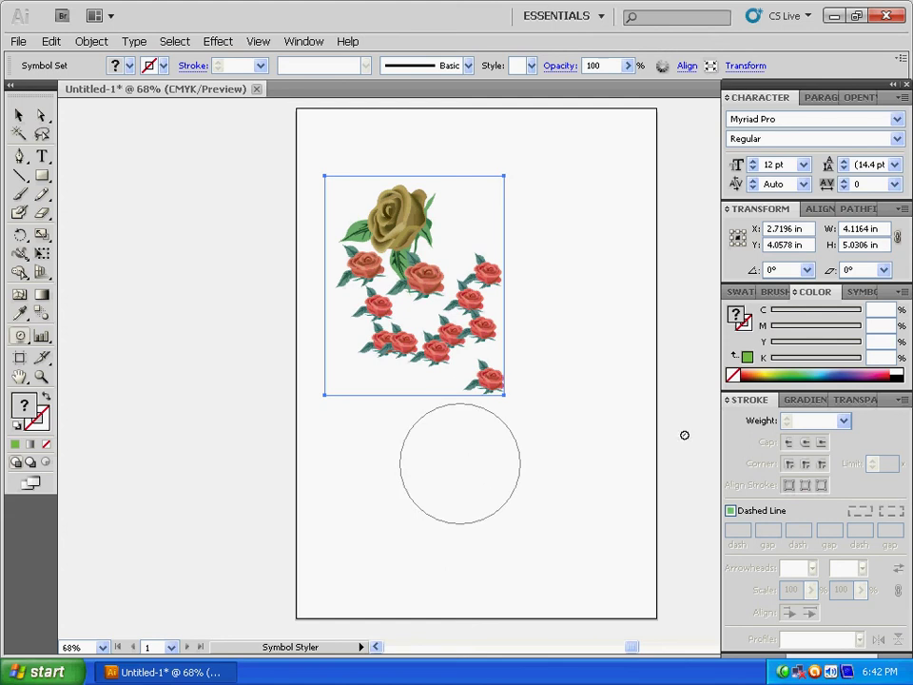
left_click(814, 403)
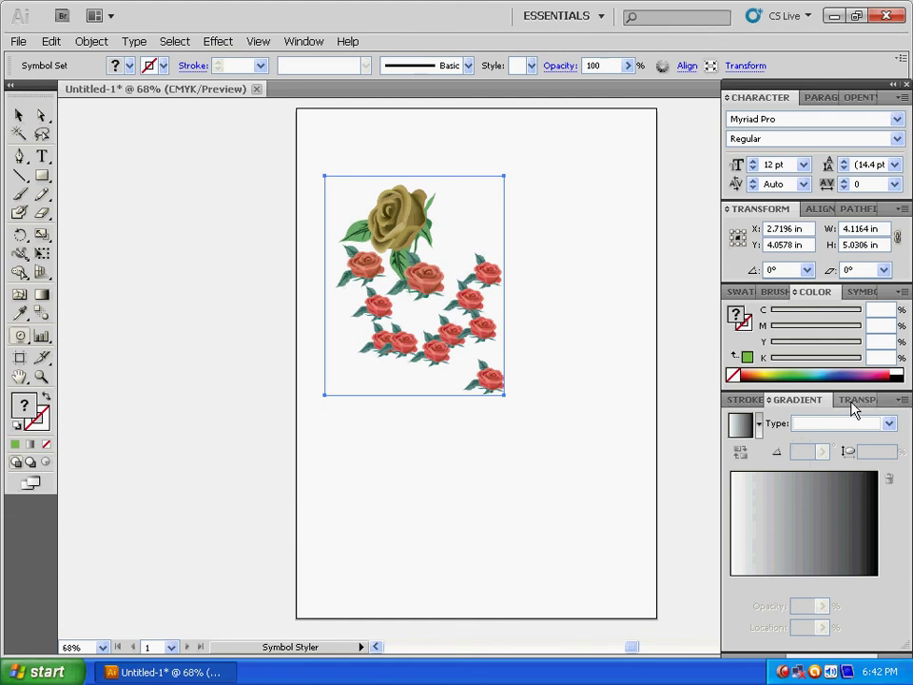
left_click(854, 403)
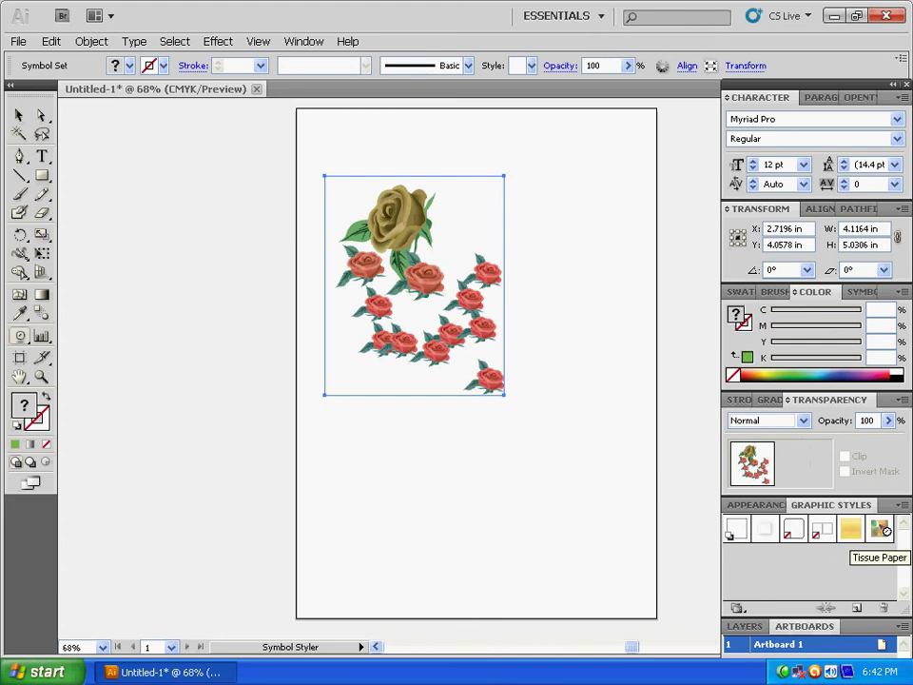
left_click(882, 531)
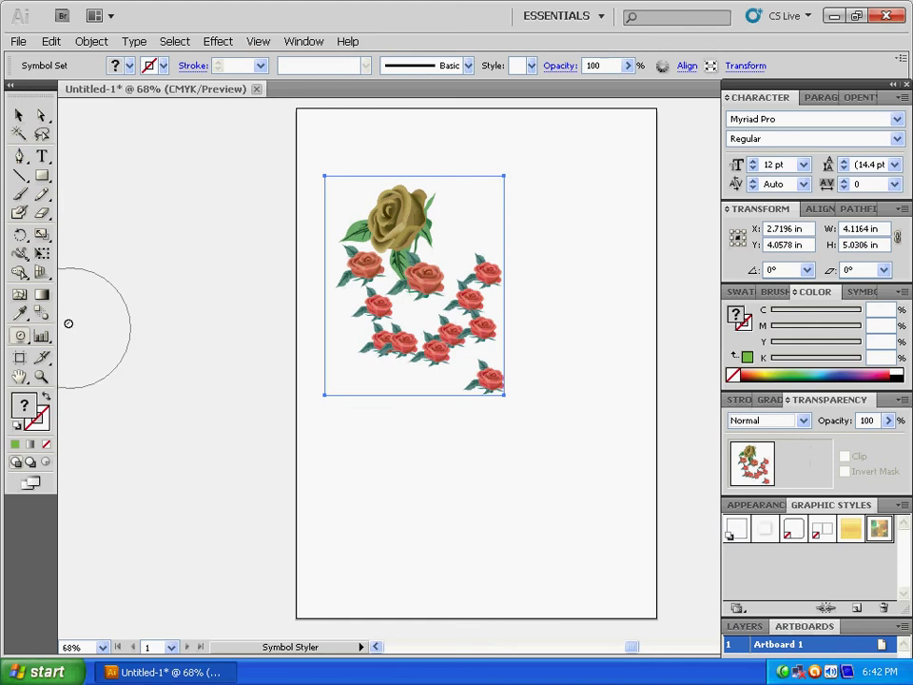
left_click(19, 338)
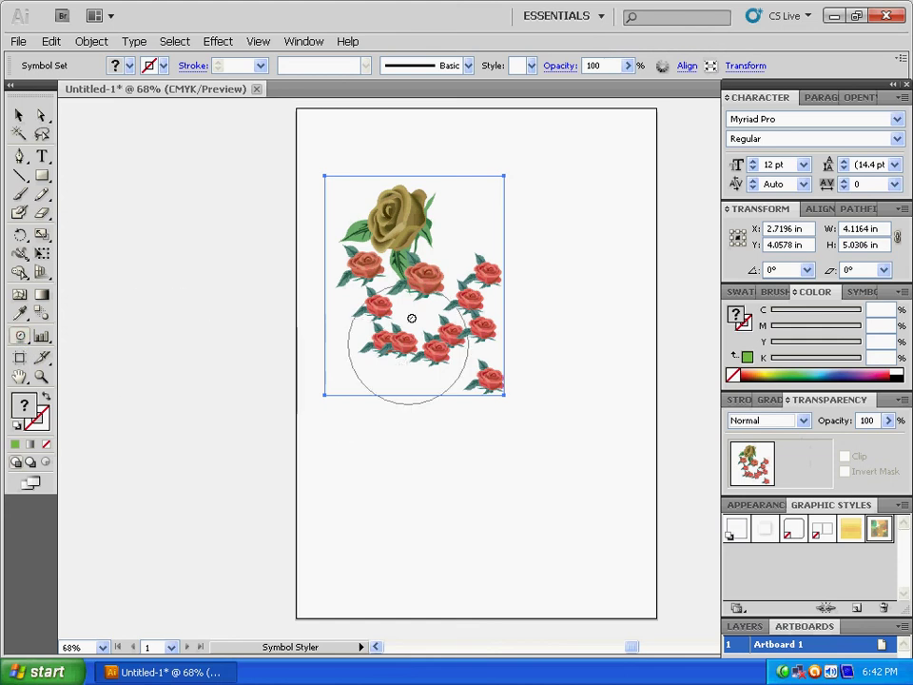
left_click(491, 376)
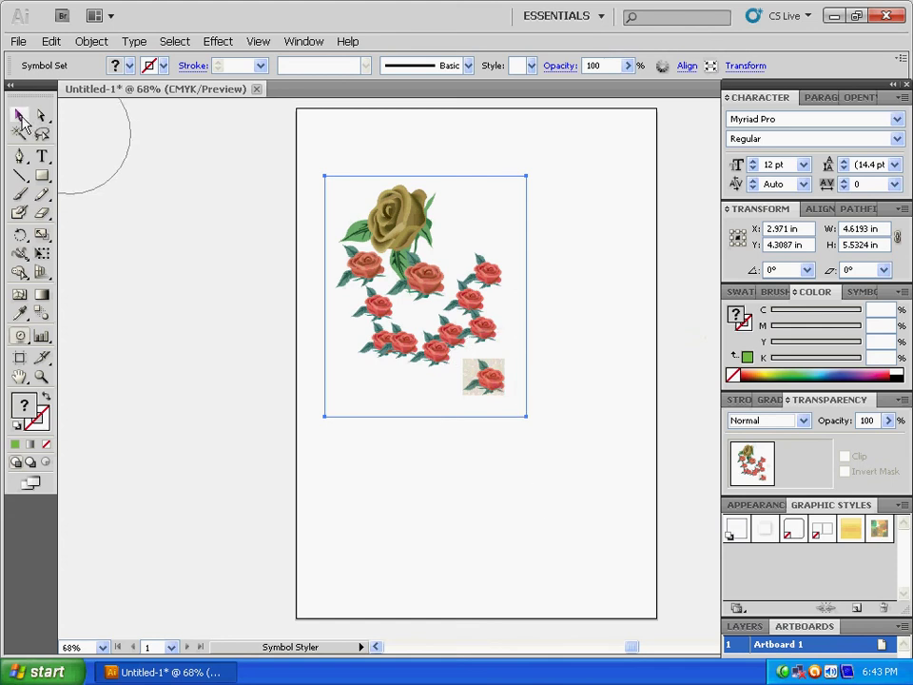
left_click(20, 115)
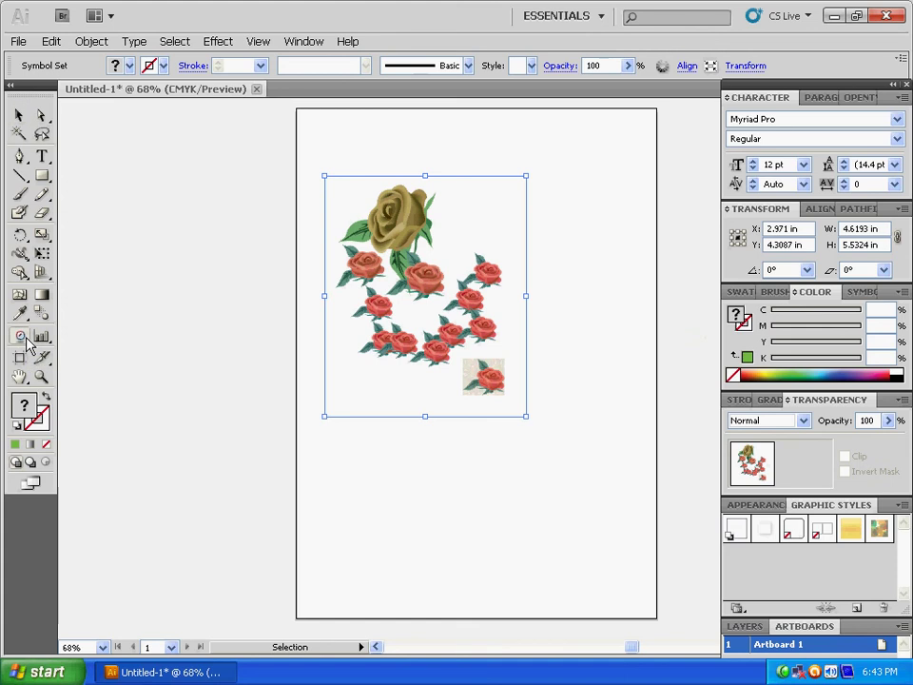
left_click_drag(27, 344, 121, 344)
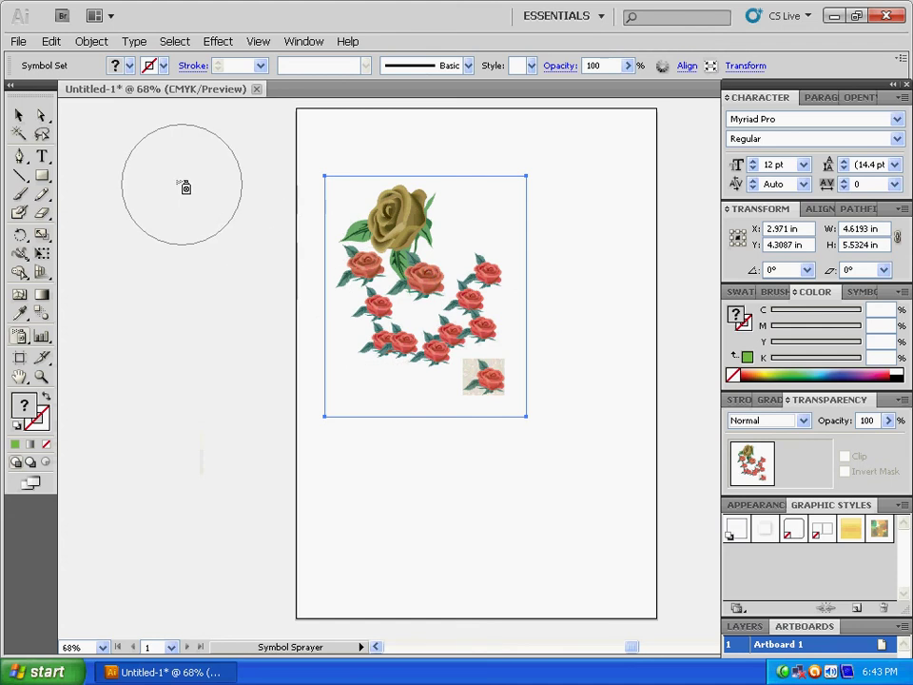
left_click(17, 115)
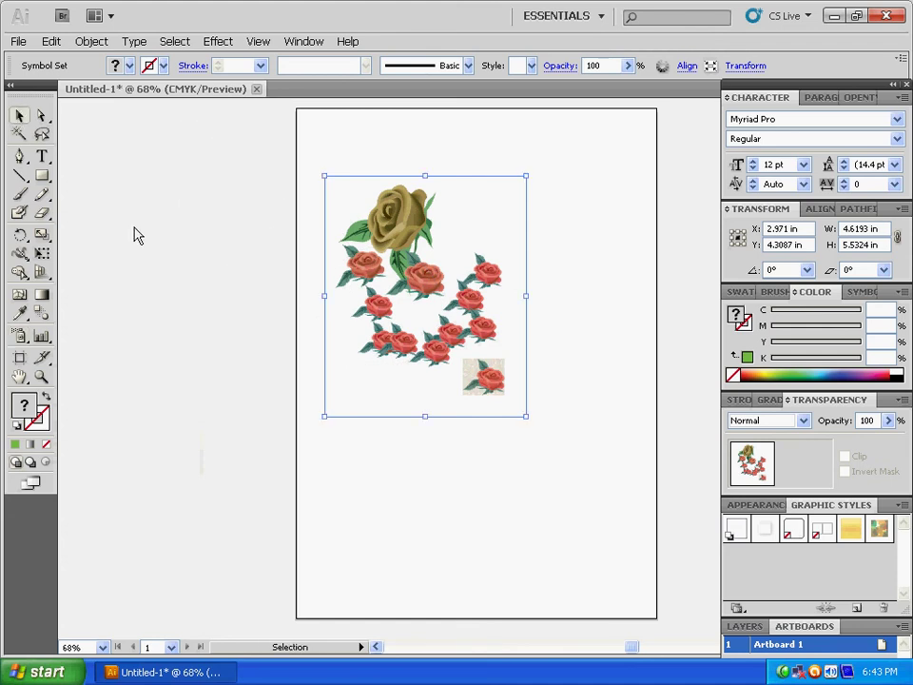